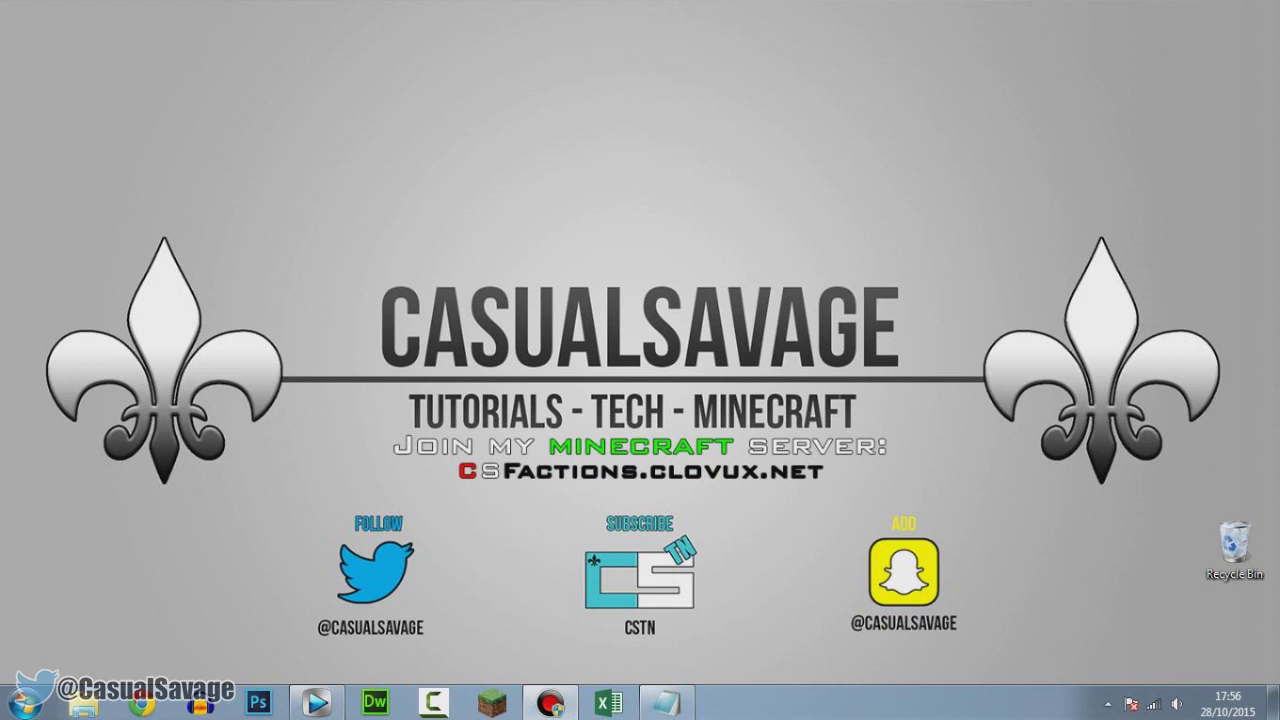
Step: Bring Vegas back up and reset the workspace to the Default Layout
click(316, 703)
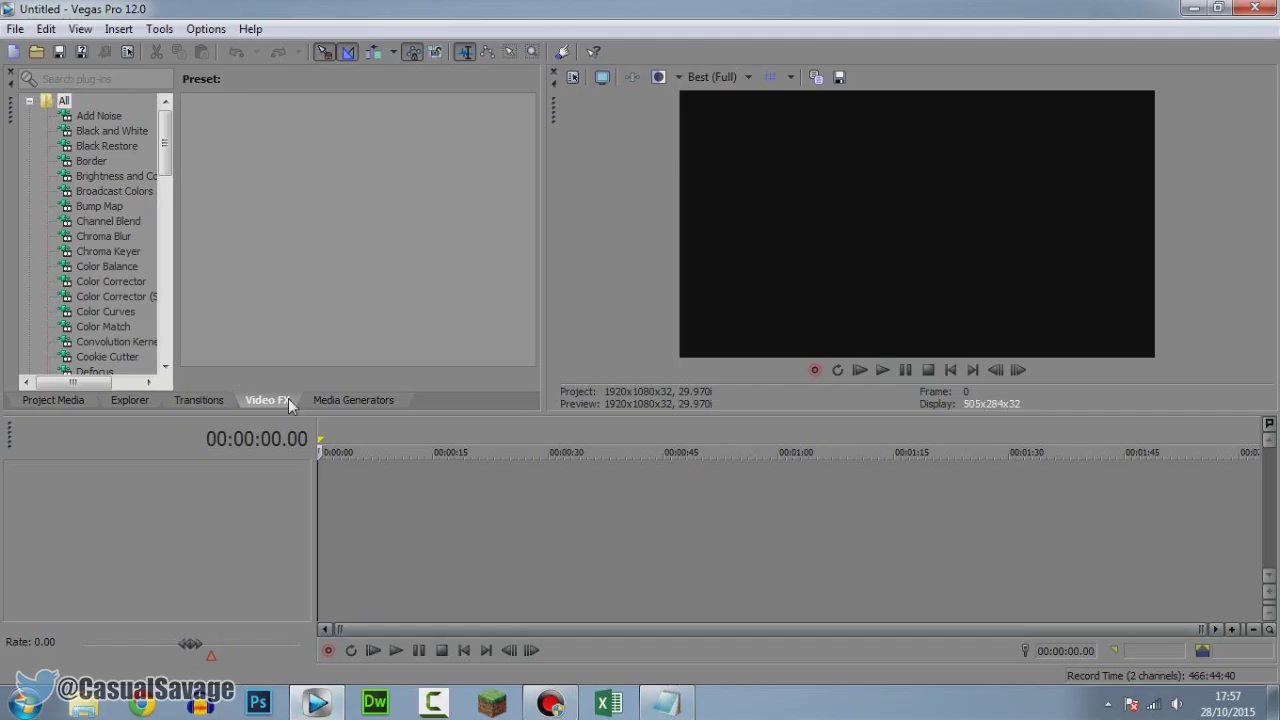
click(345, 405)
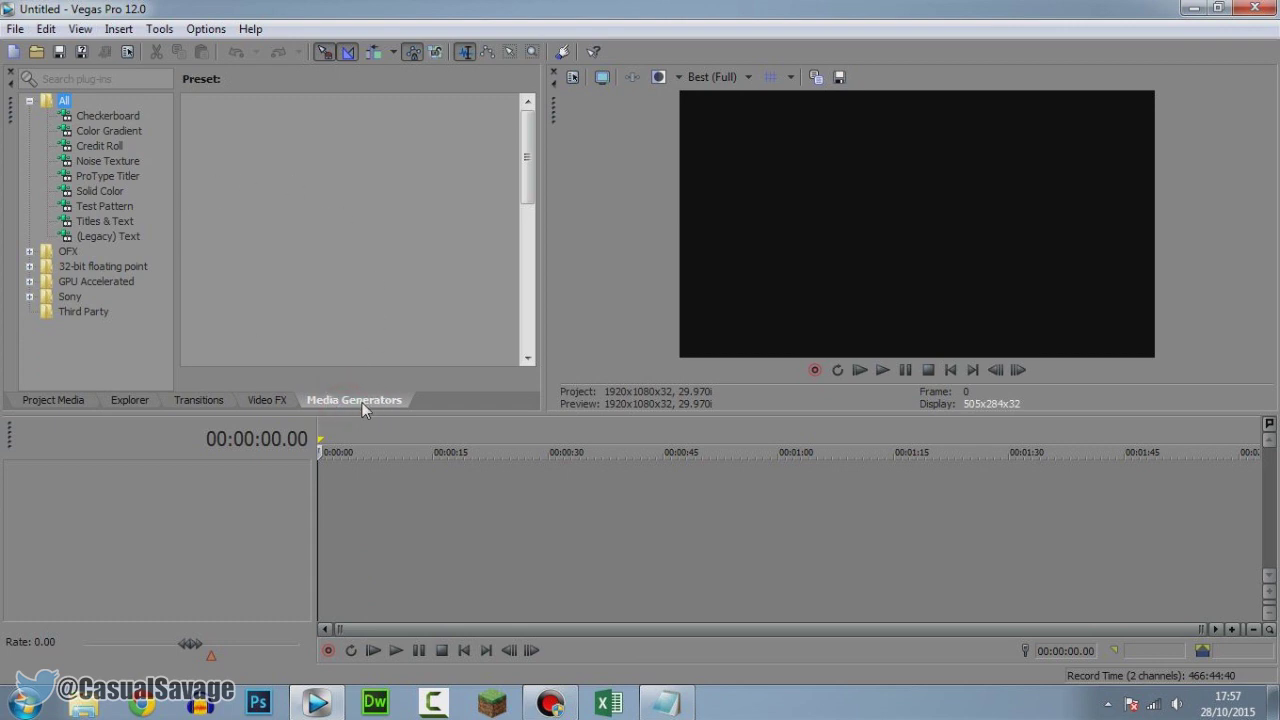
click(80, 29)
mouse_move(190, 83)
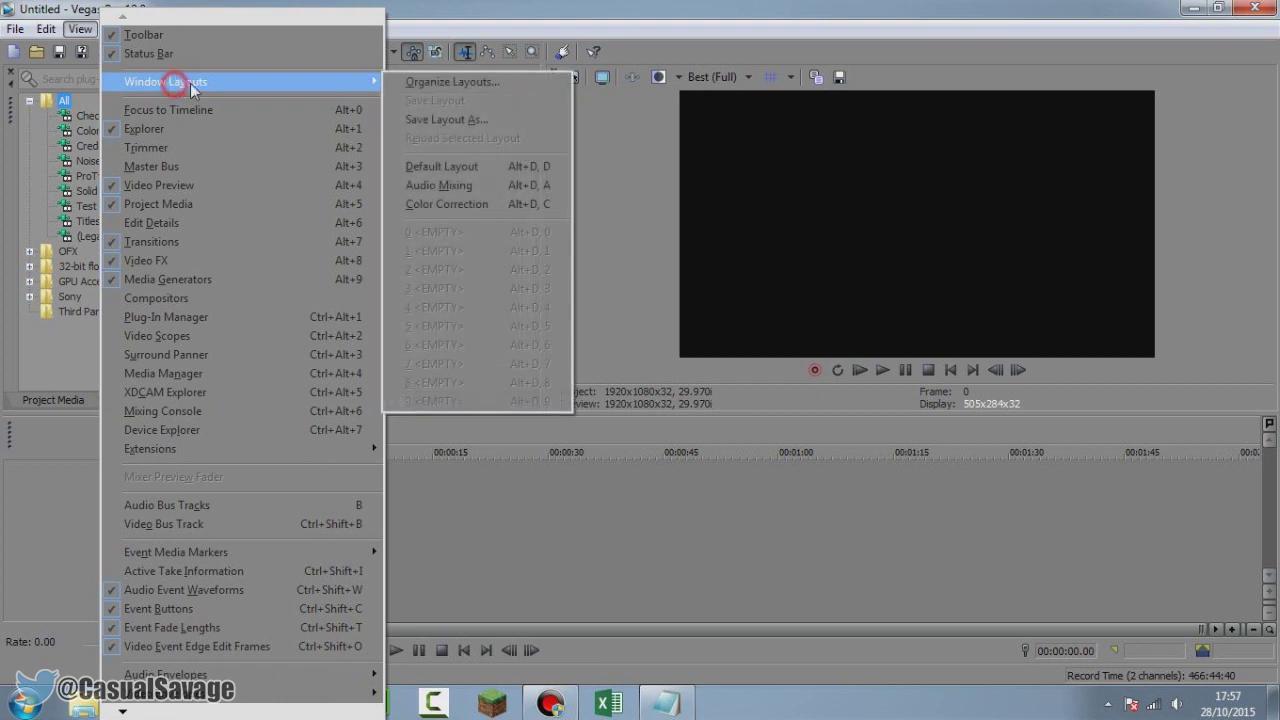
click(493, 168)
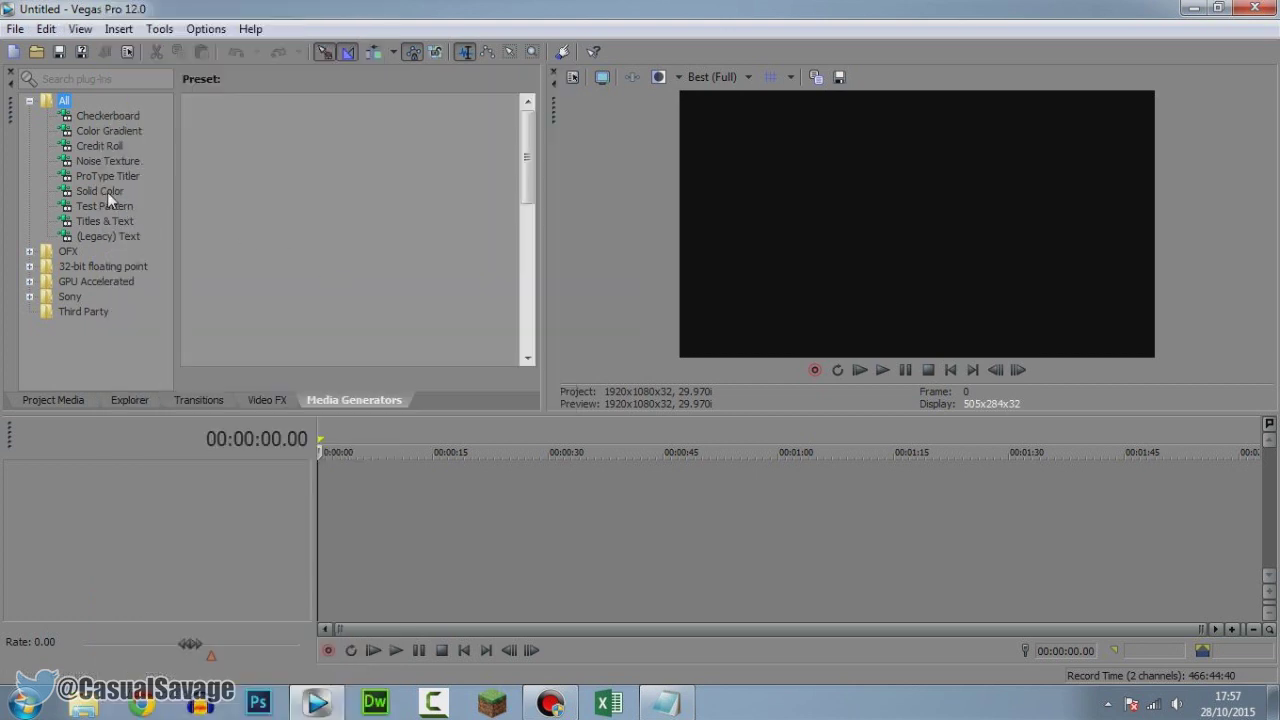
Step: Drag the Green Solid Color preset onto the timeline as a 10-second clip
click(107, 192)
drag(252, 234, 326, 489)
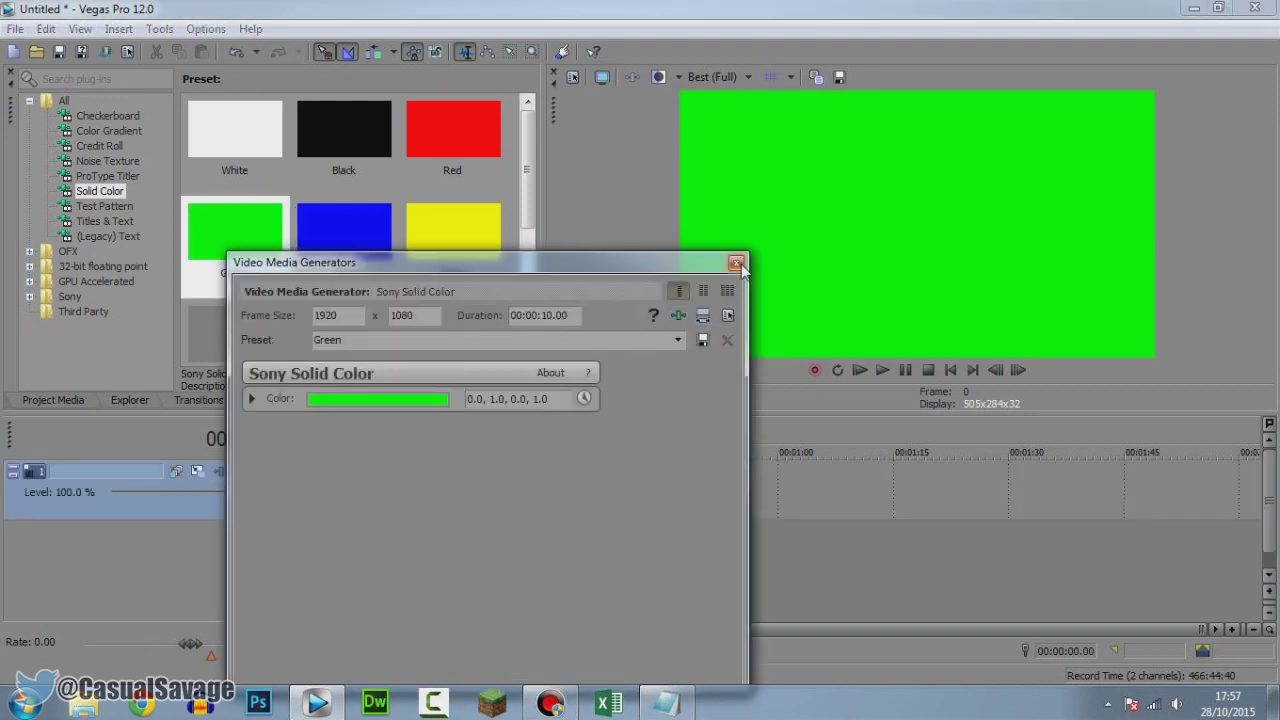
click(737, 263)
scroll(320, 296, down, 1)
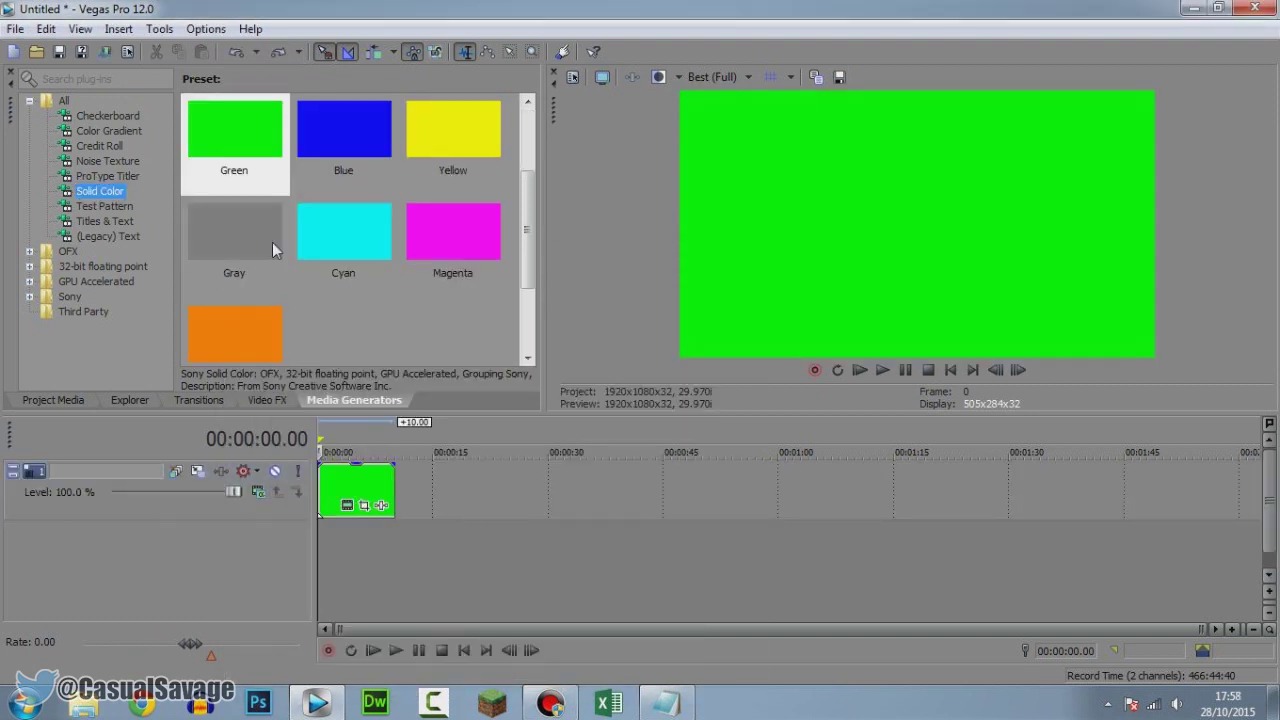
Step: Add the Rectangular Transparent to Black gradient, push its outer point to the corner and lower its alpha
click(118, 130)
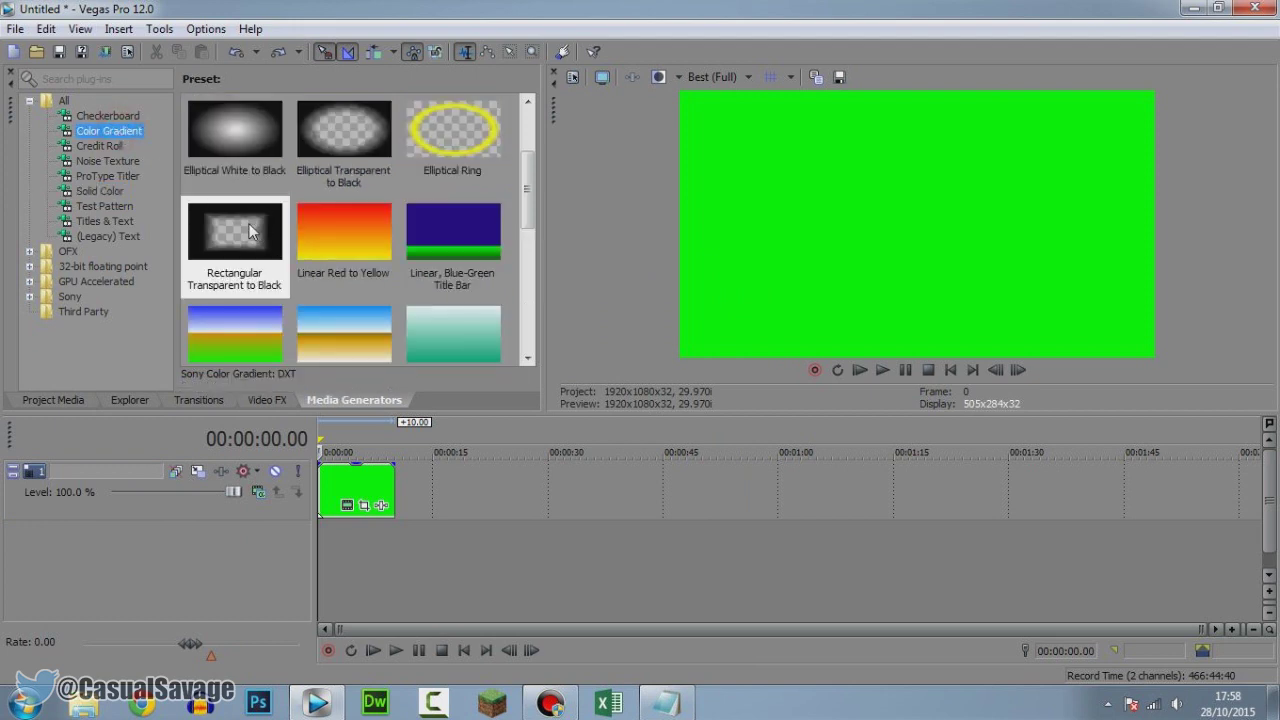
drag(250, 232, 325, 535)
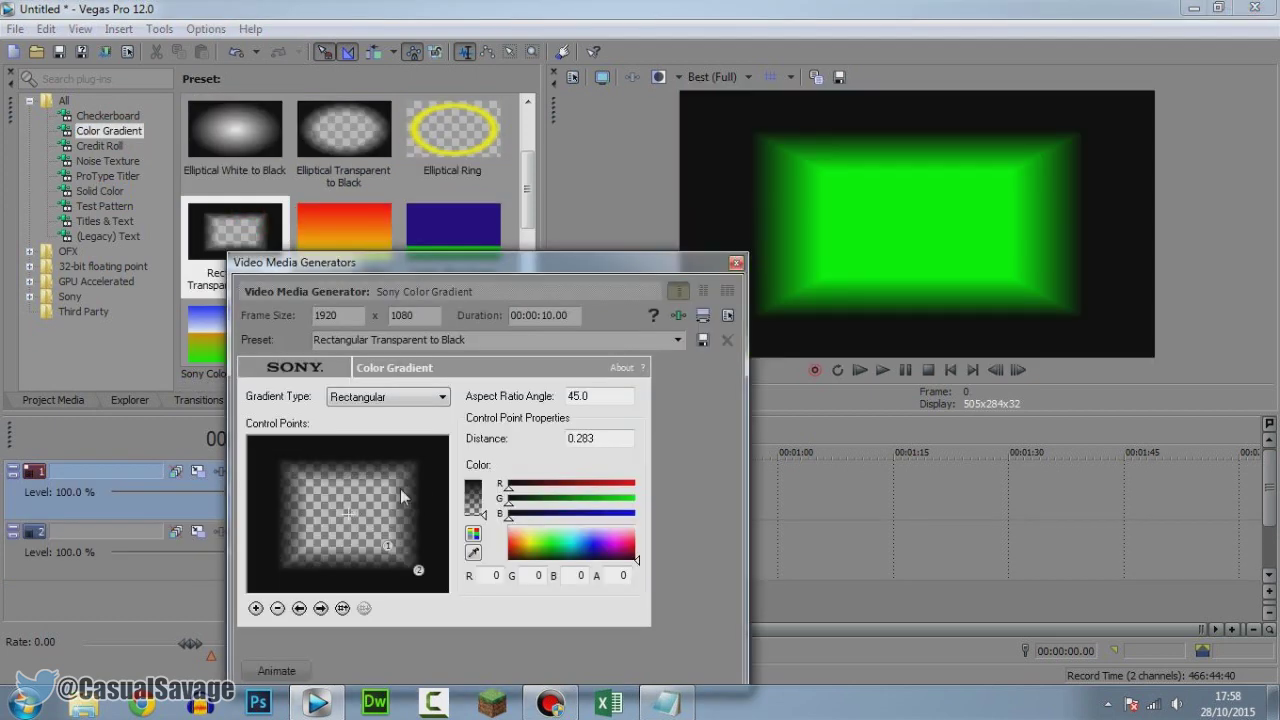
click(418, 570)
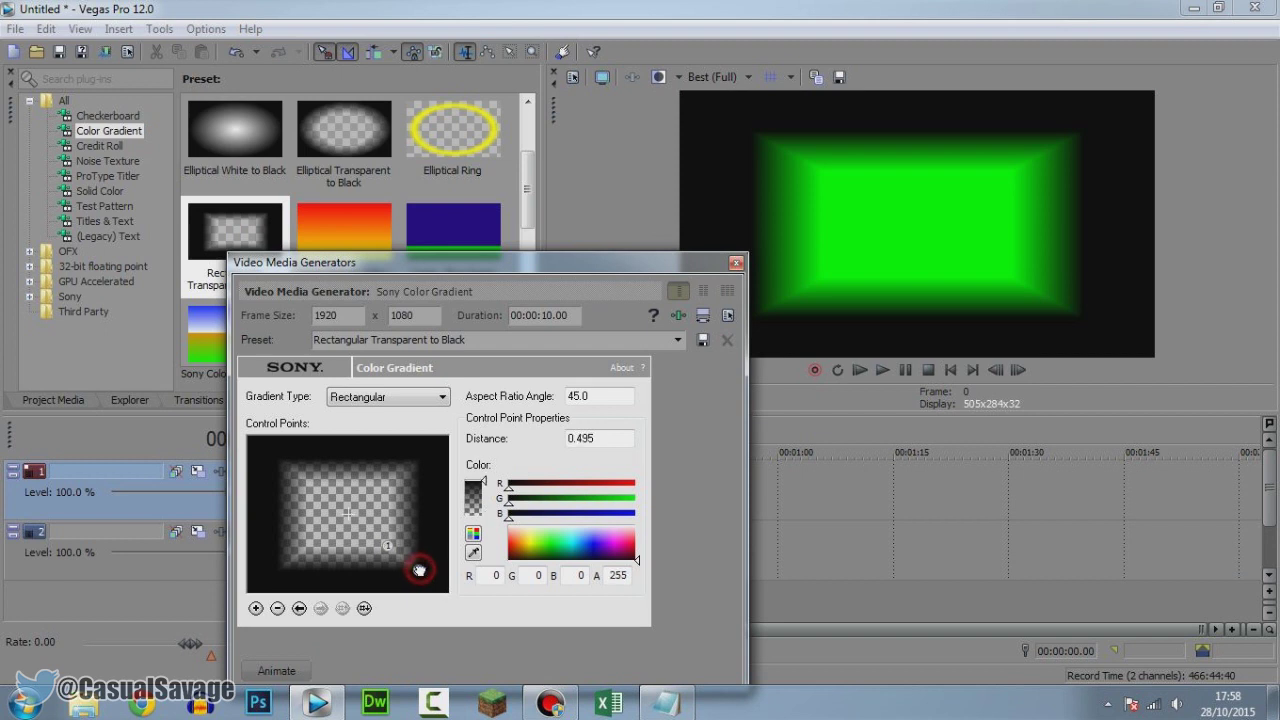
drag(420, 573, 448, 592)
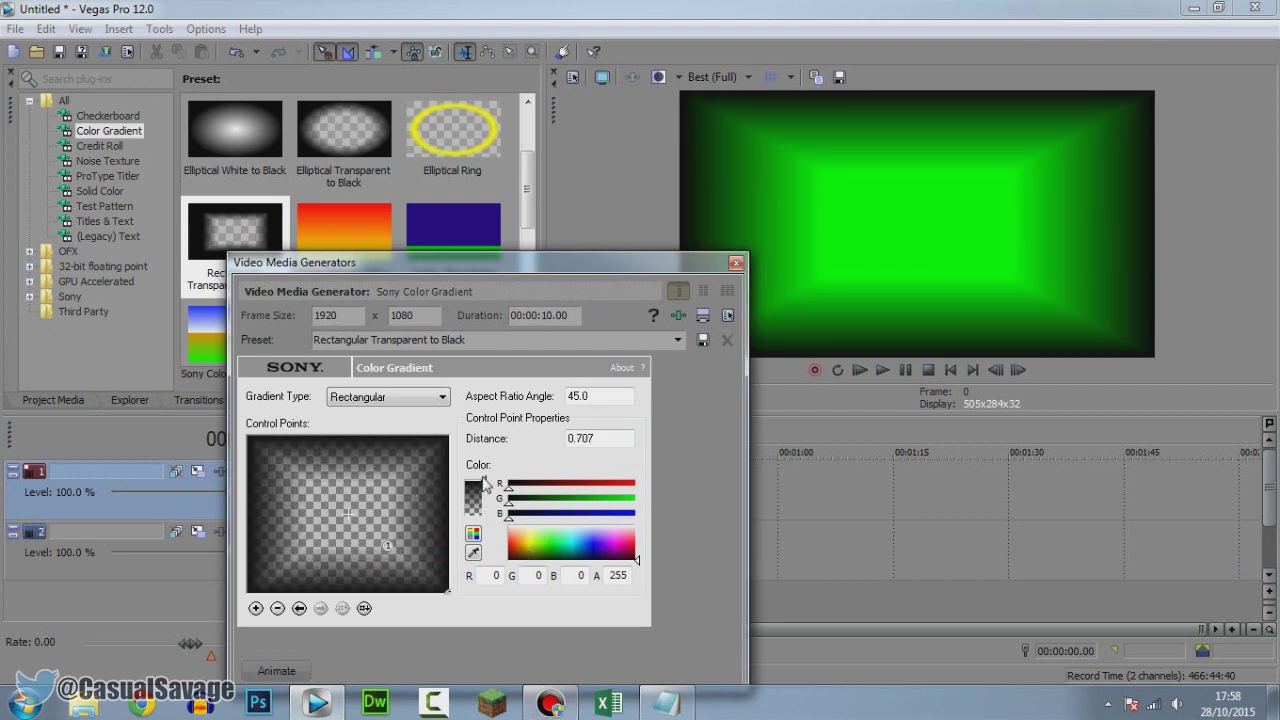
drag(484, 482, 488, 497)
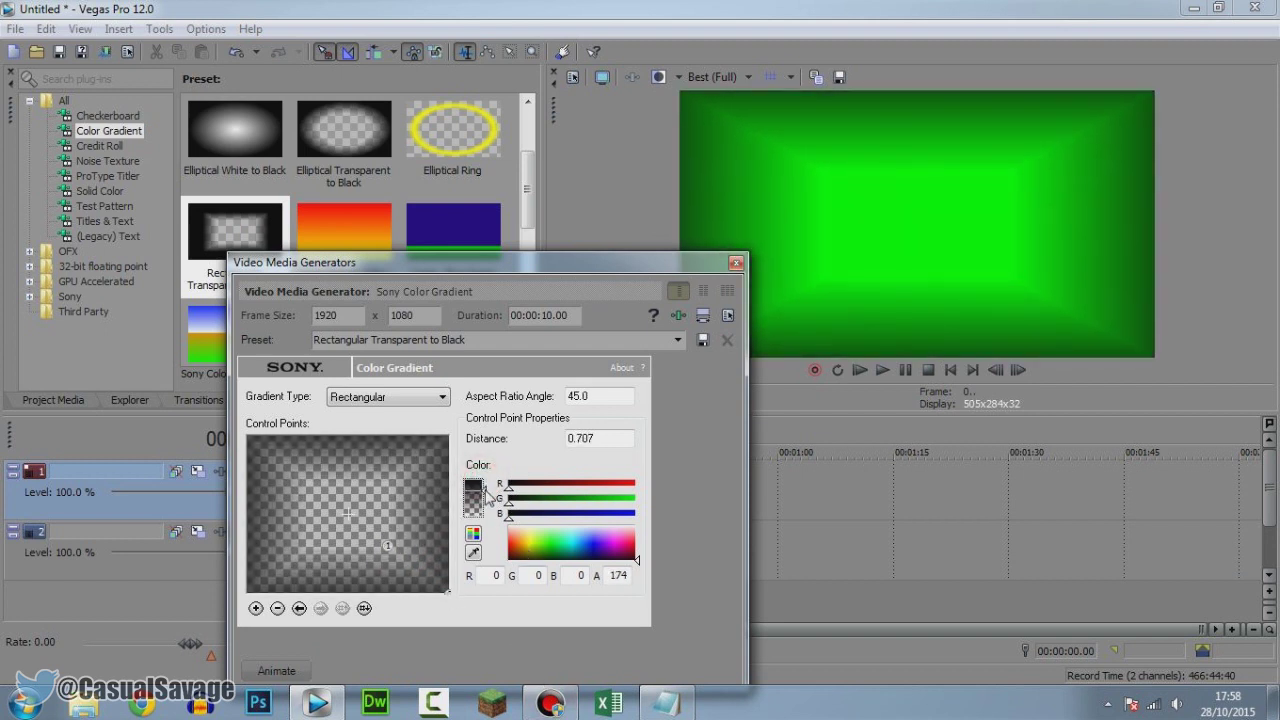
click(735, 263)
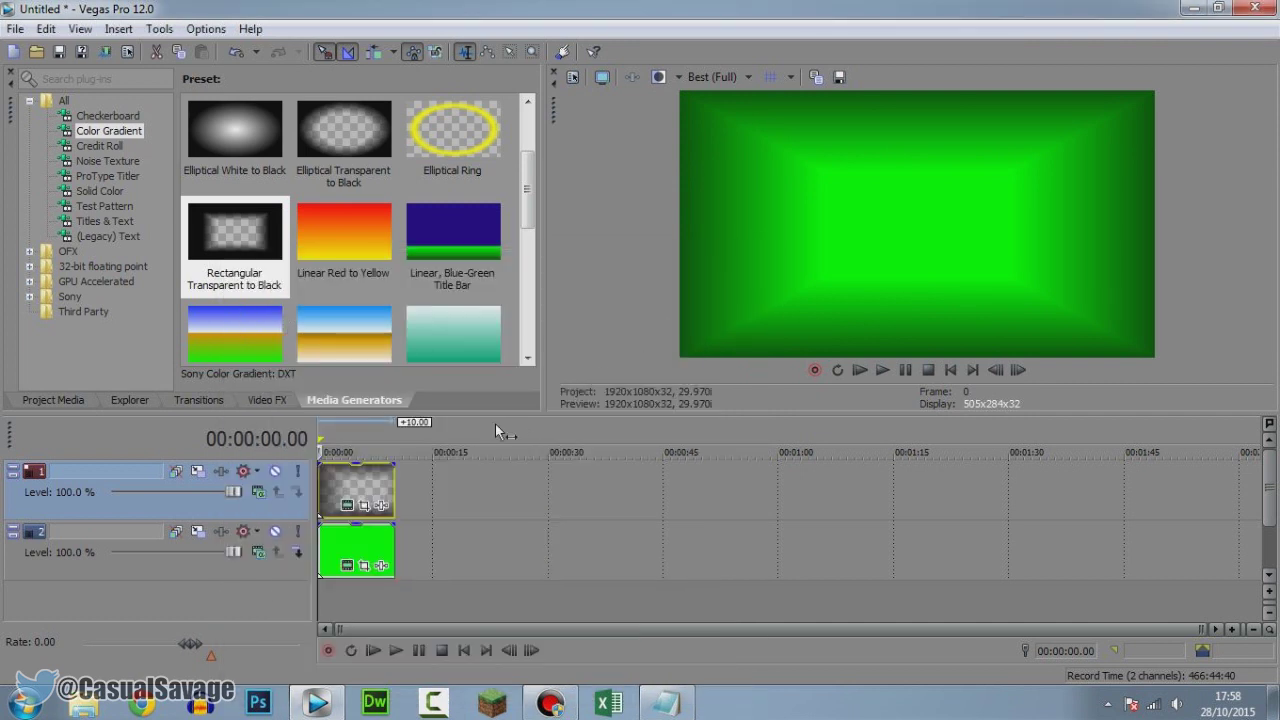
click(287, 507)
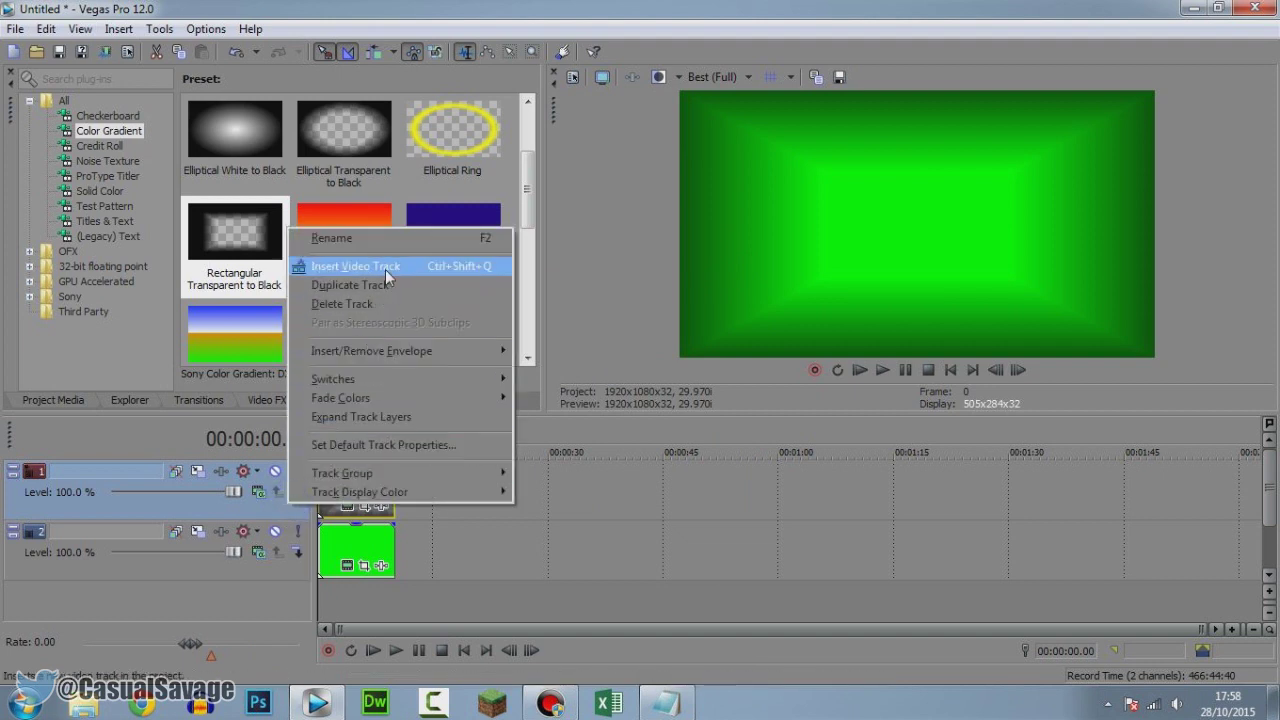
Step: Insert a new top video track and place a Default Text clip on it
click(385, 269)
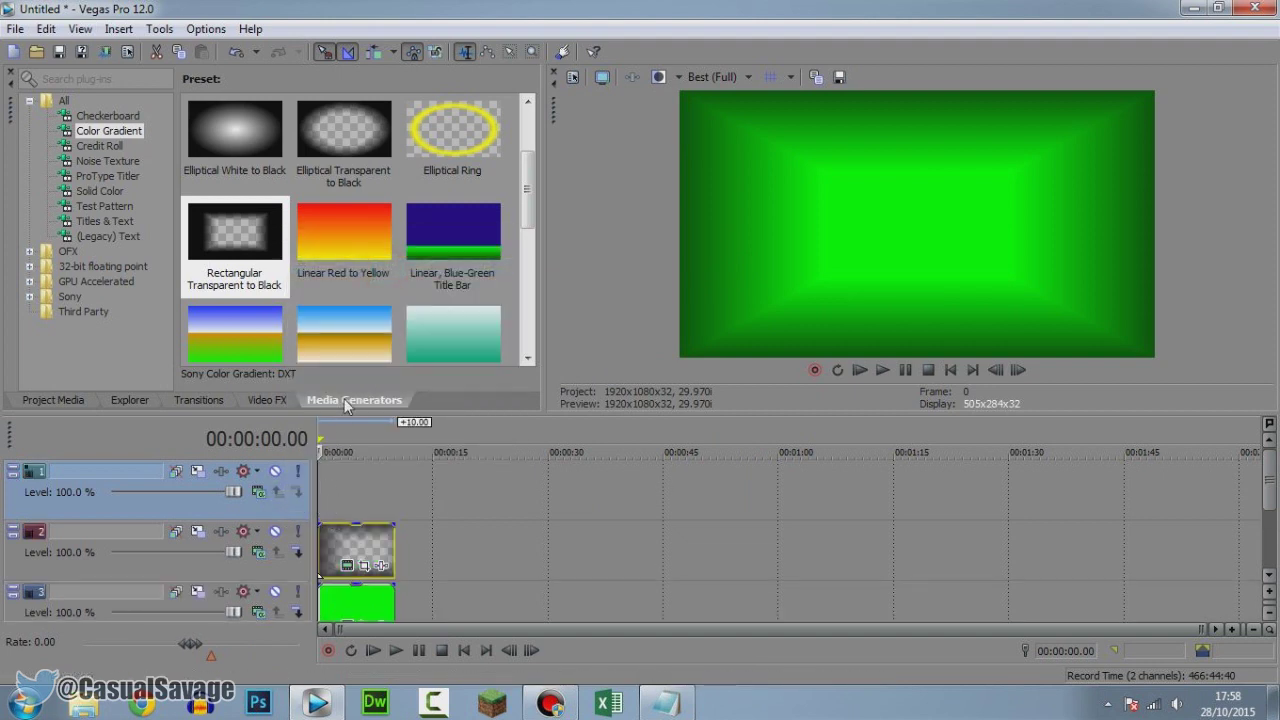
click(110, 237)
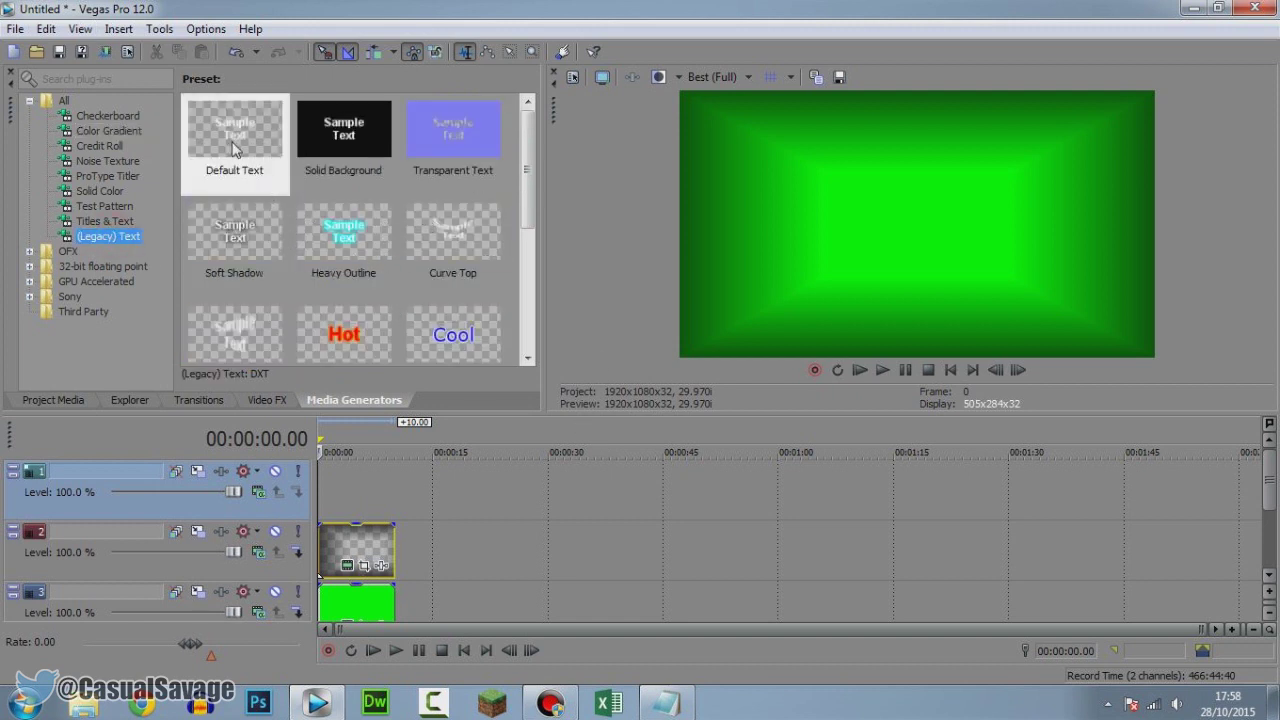
drag(233, 140, 331, 477)
Step: Replace the sample text with 'YouTube' and set its font to Impact
click(528, 557)
key(ctrl+a)
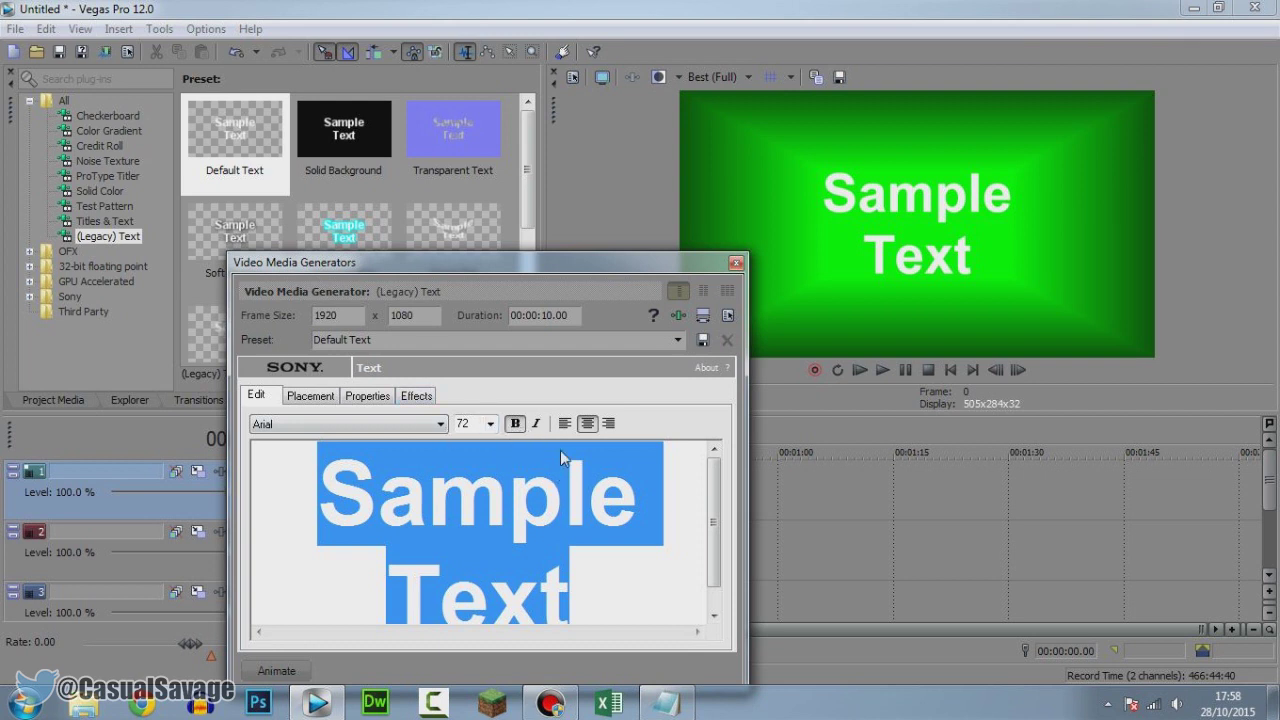
text(YouTube)
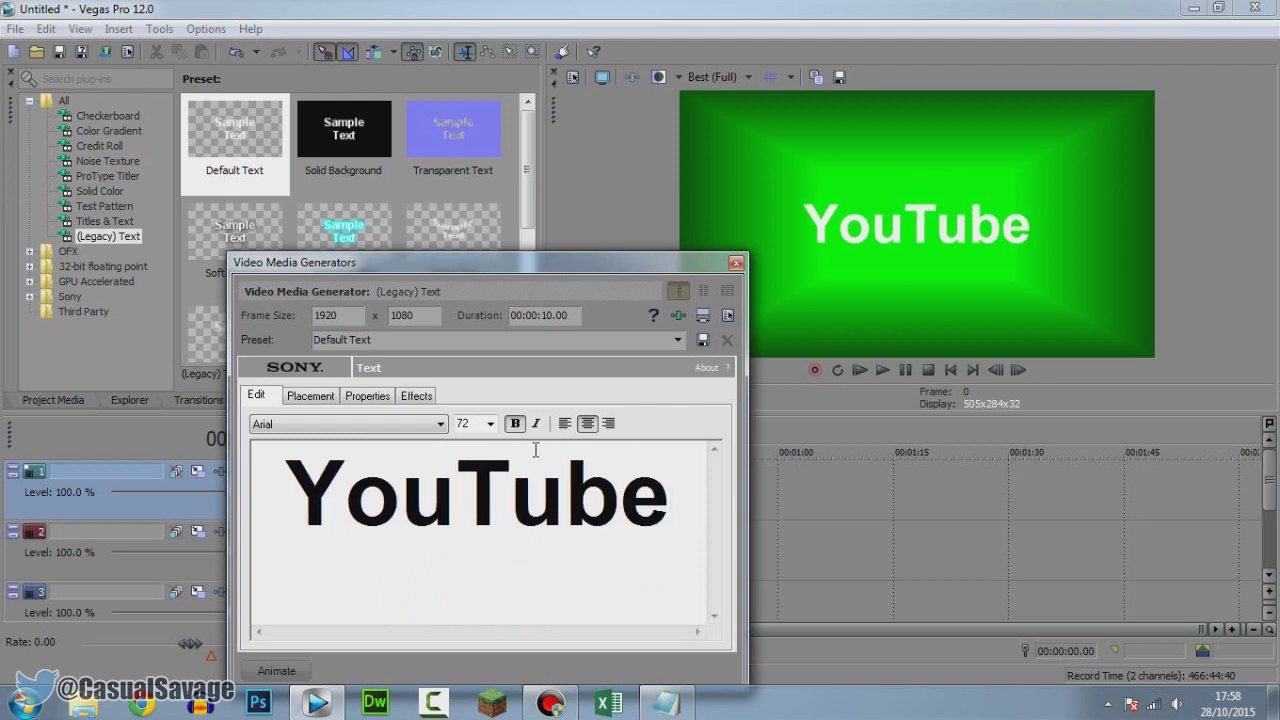
key(ctrl+a)
click(374, 427)
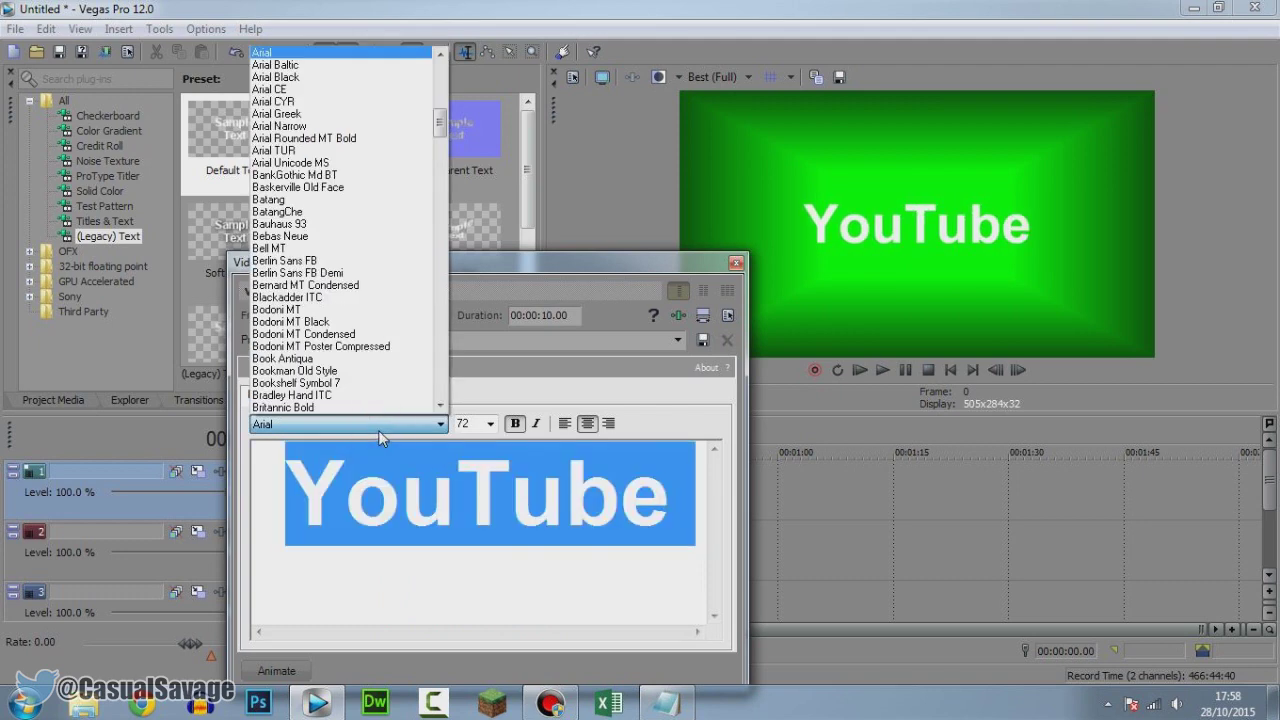
key(i)
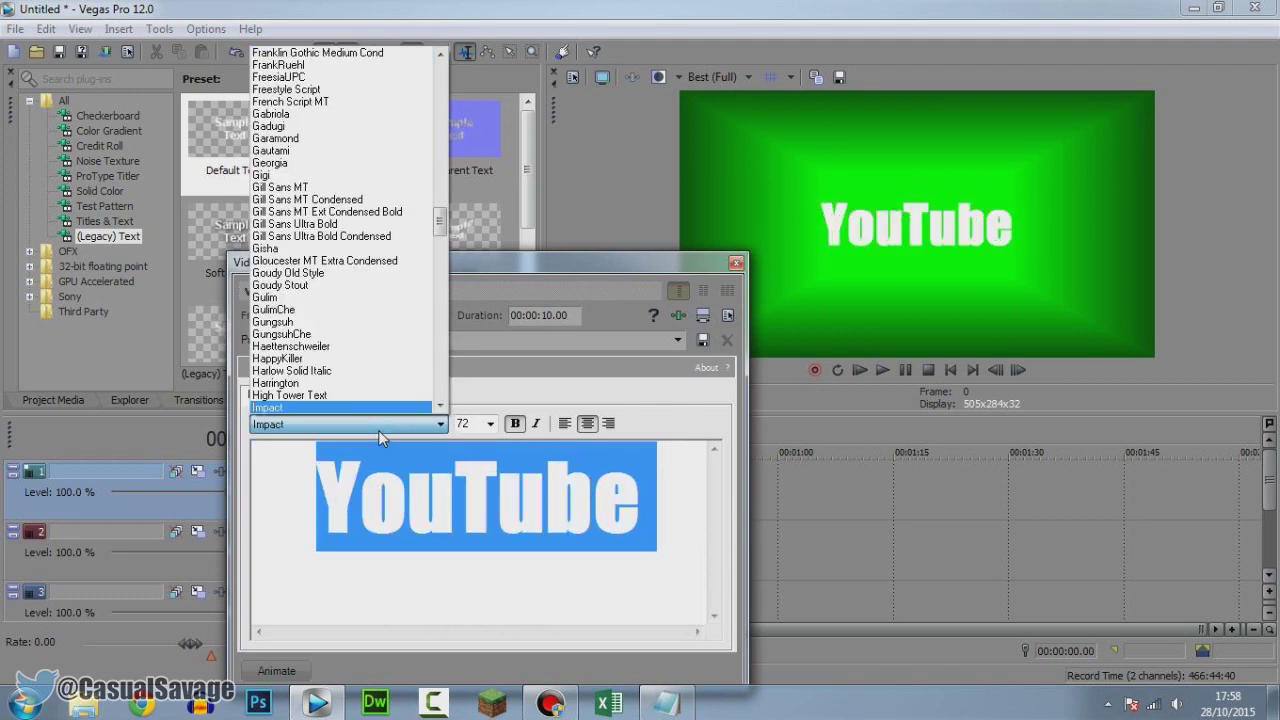
click(379, 404)
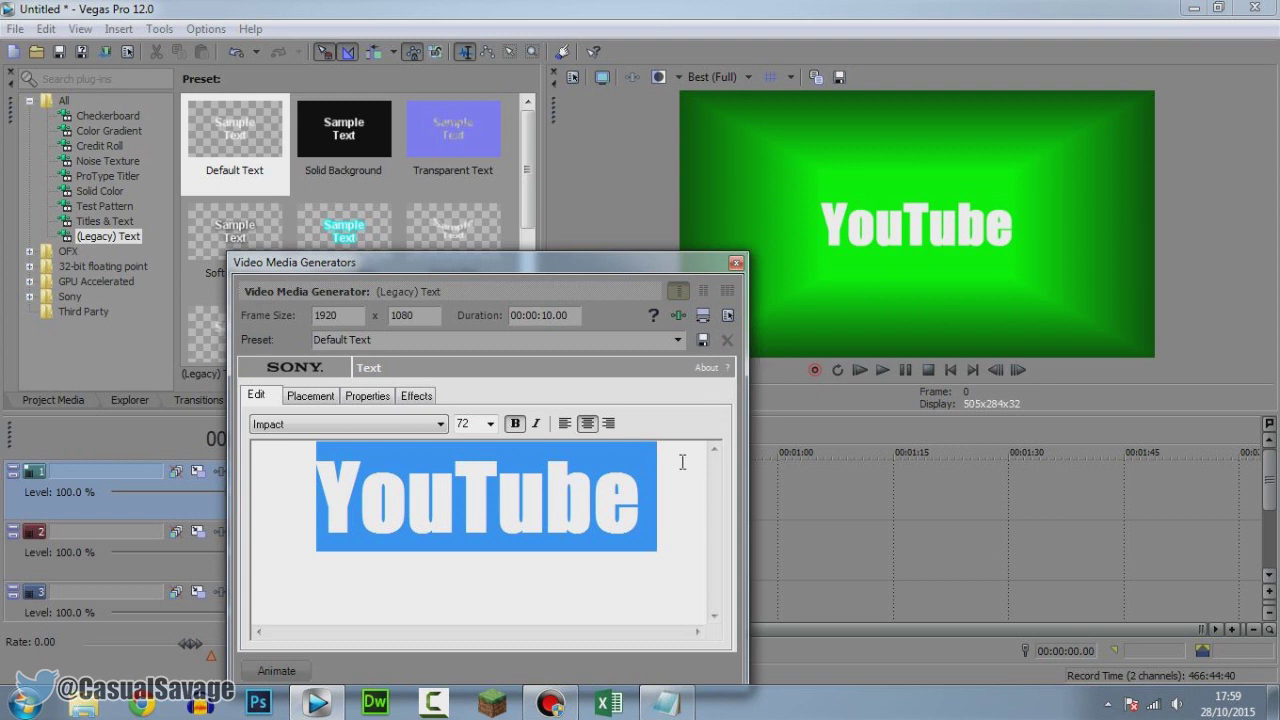
click(737, 264)
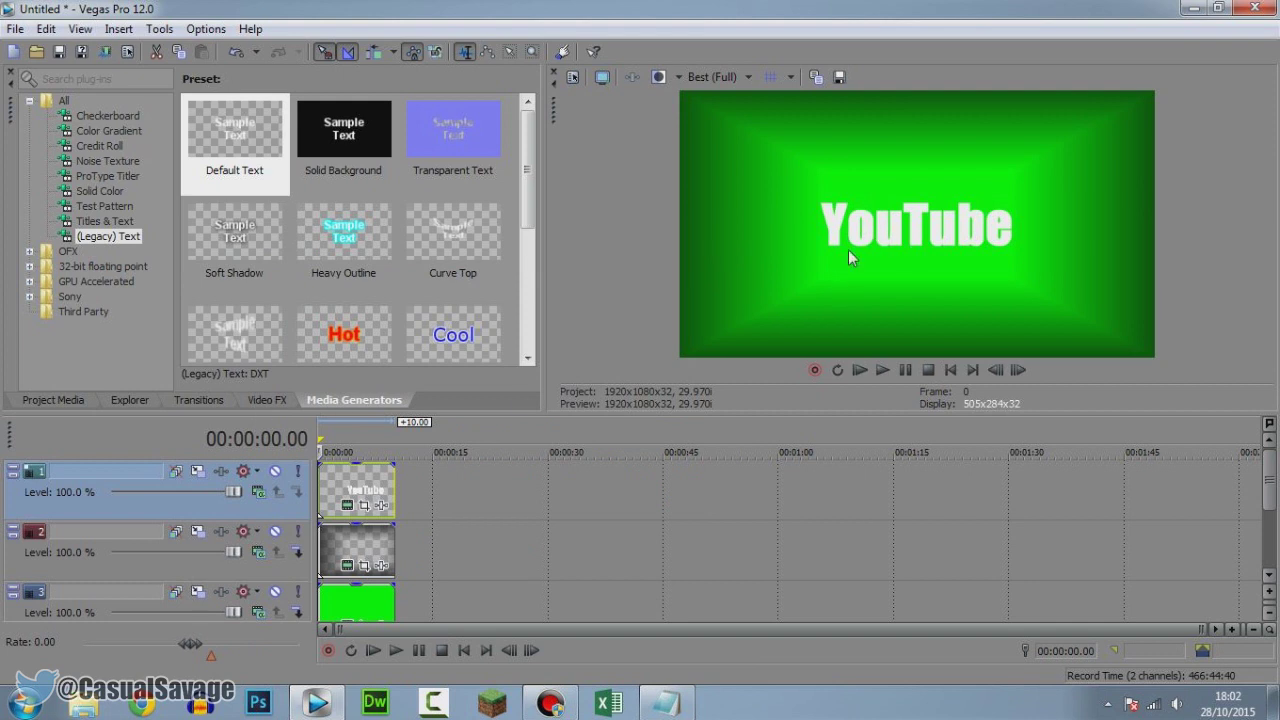
Step: Show the Video FX list and restore the Default Layout
click(268, 400)
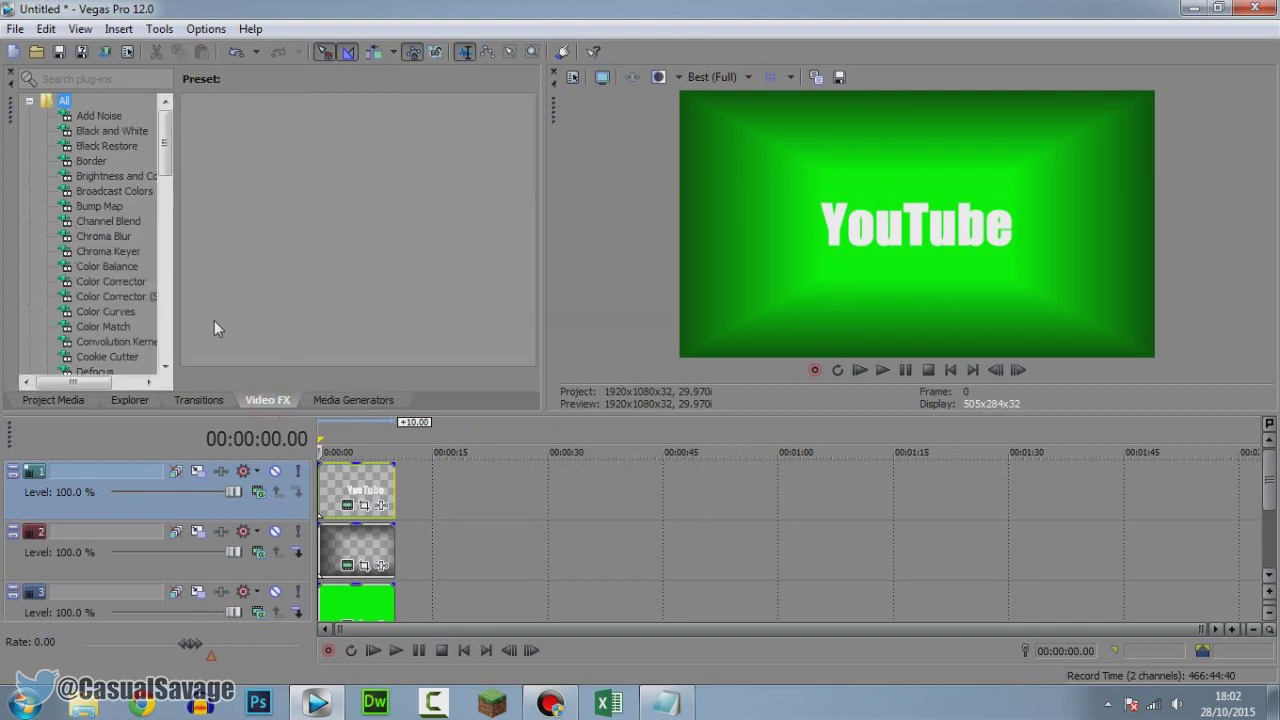
click(80, 28)
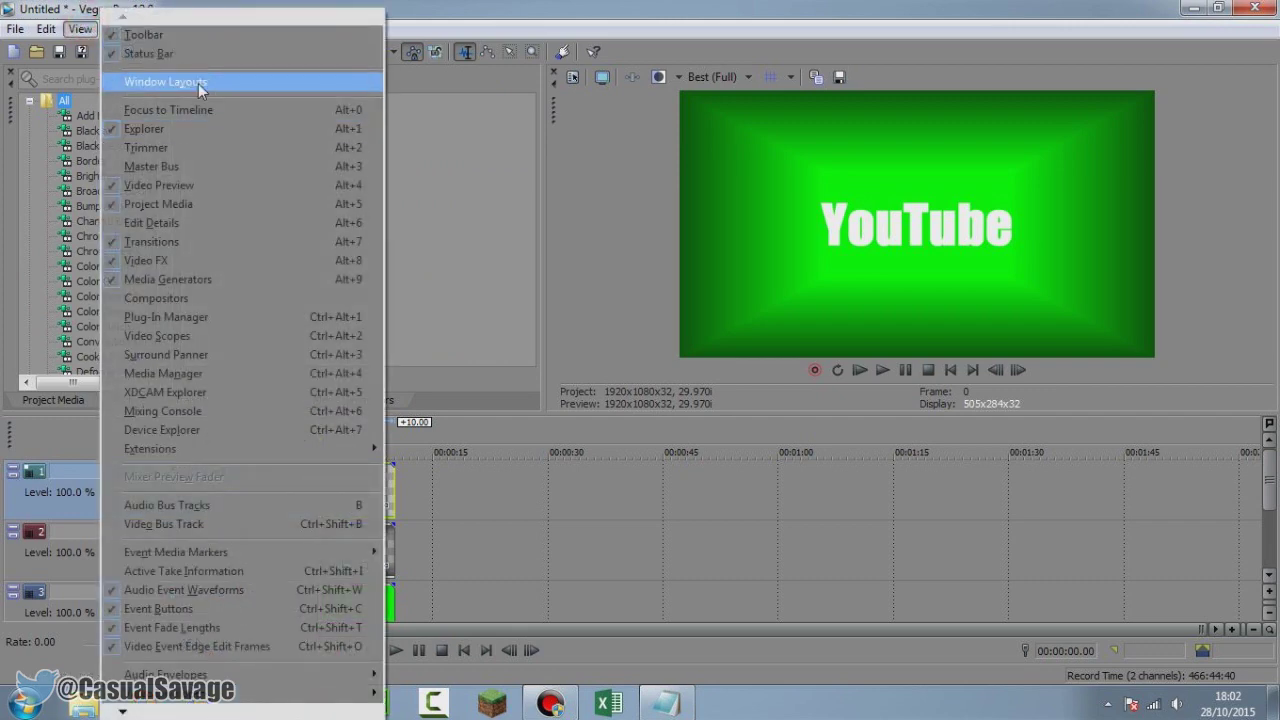
mouse_move(302, 81)
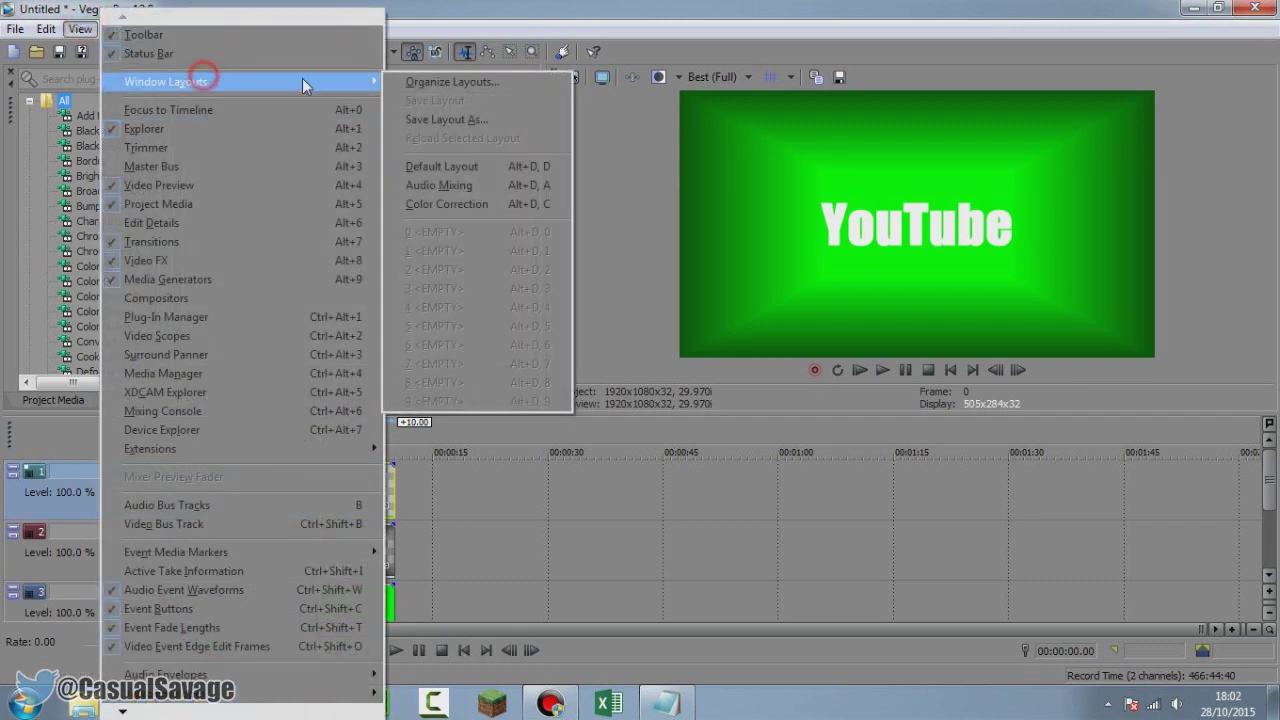
click(520, 166)
Step: Apply the Moderate Light Rays preset to the YouTube text clip
drag(168, 152, 172, 236)
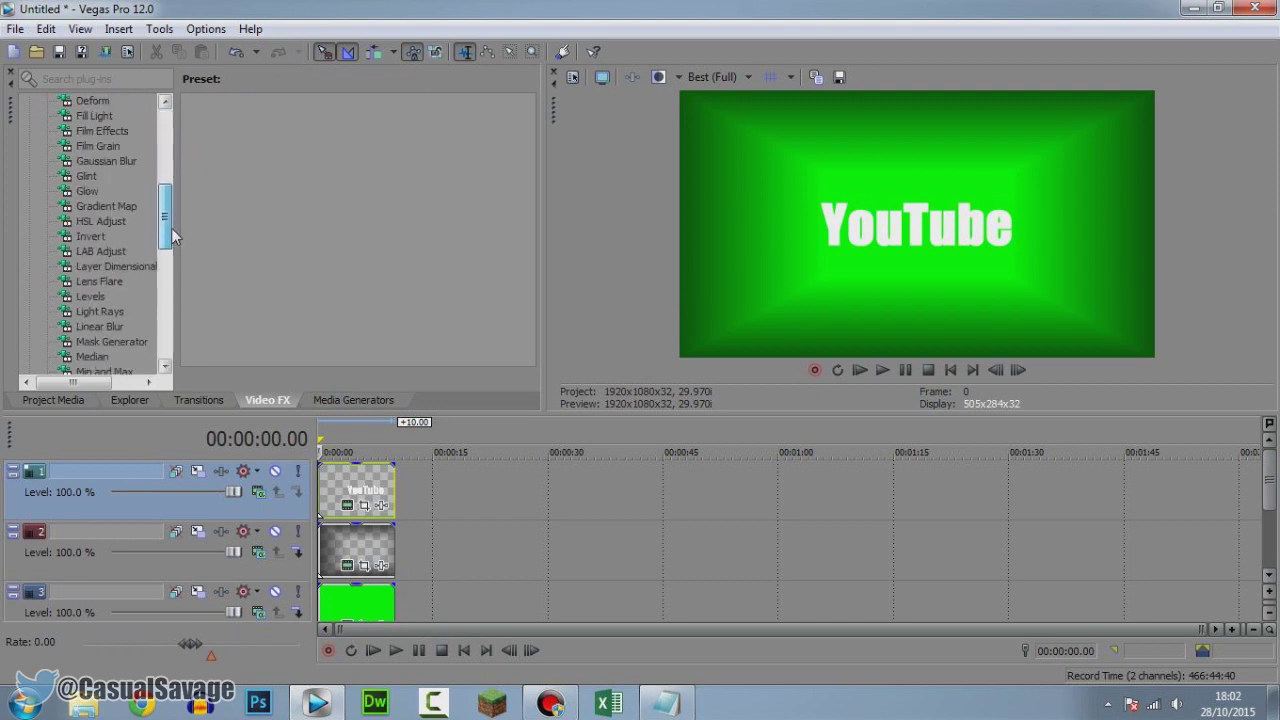
click(114, 312)
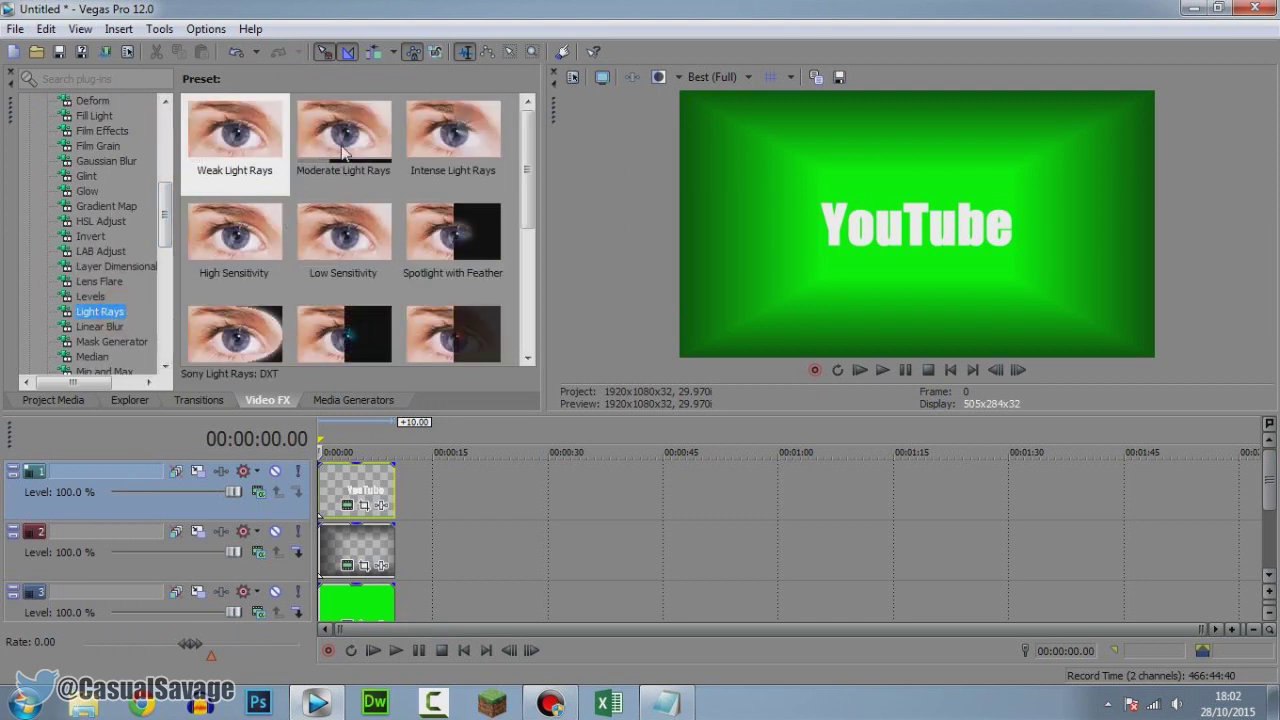
drag(344, 143, 349, 473)
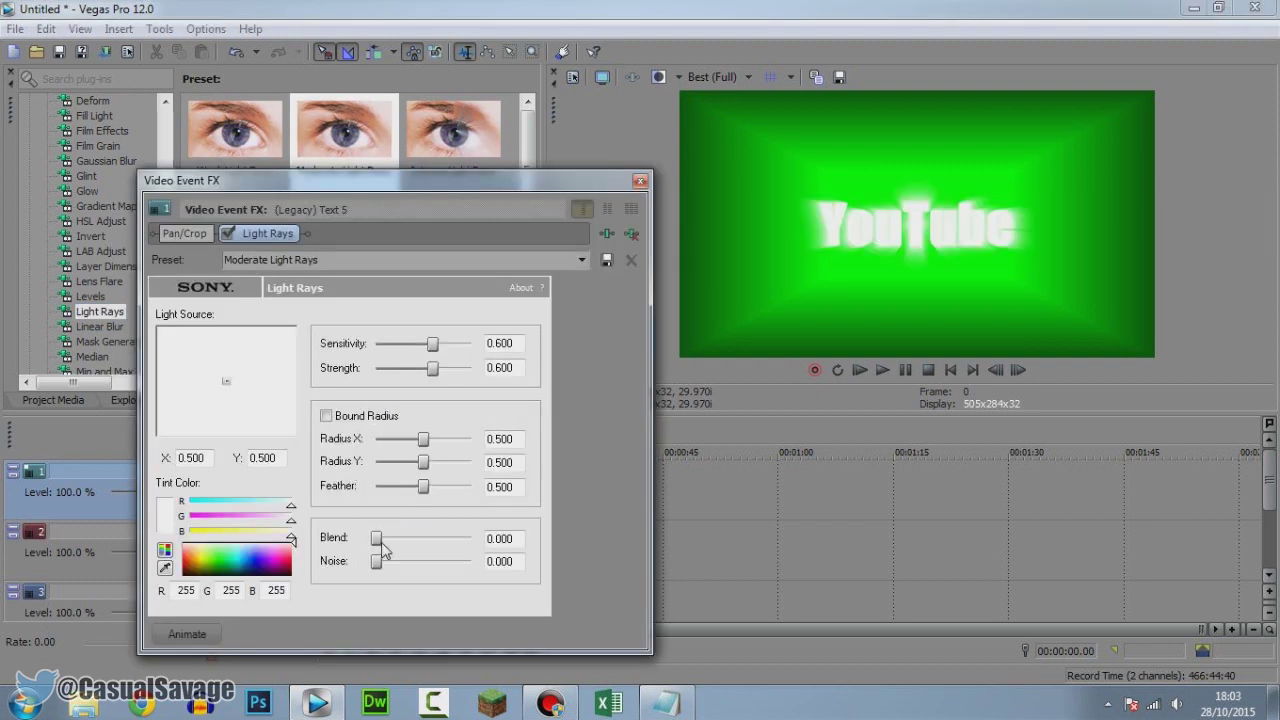
Step: Set Light Rays blend, feather, Radius X and Radius Y to 1.000 and tint the rays black
drag(376, 538, 580, 541)
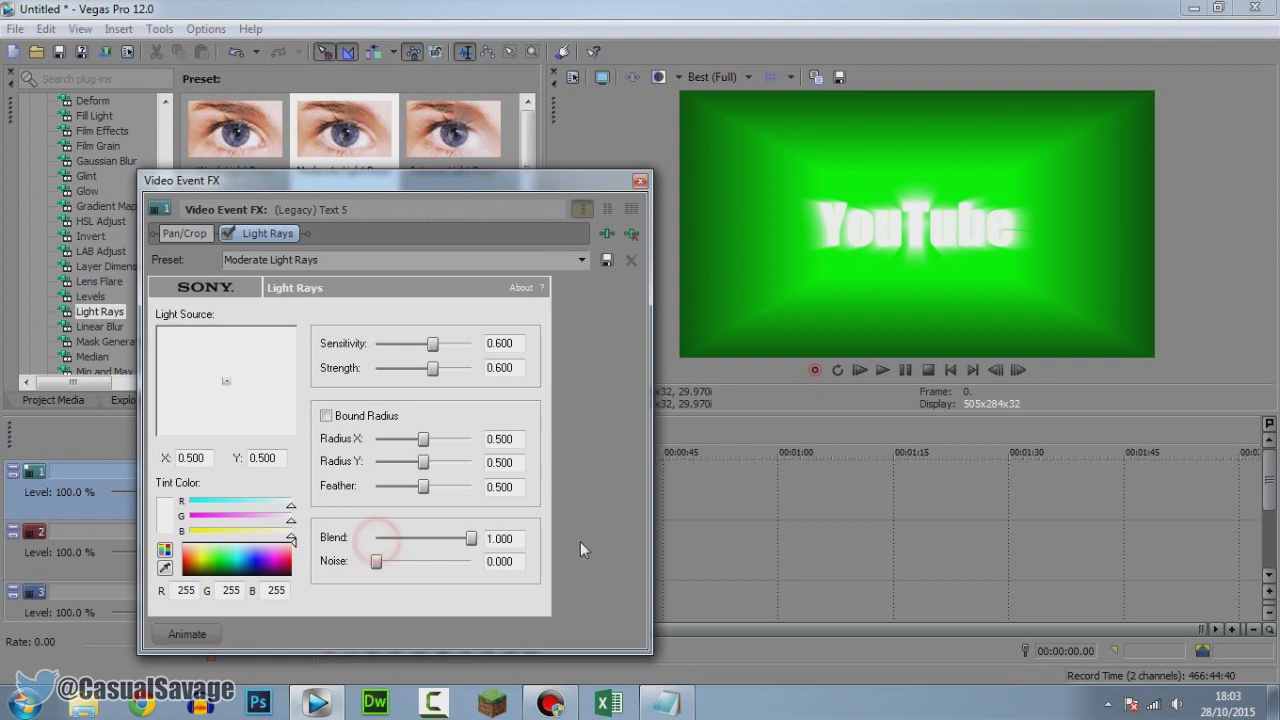
drag(423, 486, 567, 497)
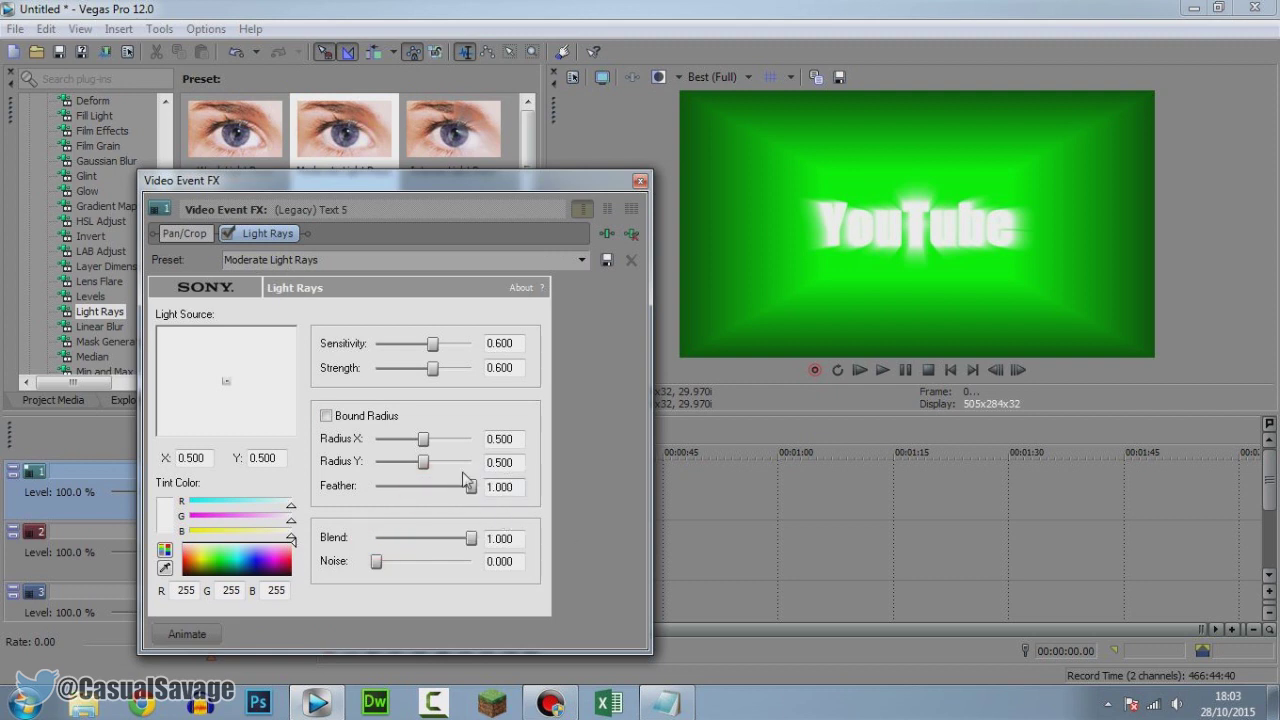
drag(437, 460, 612, 467)
drag(423, 439, 646, 441)
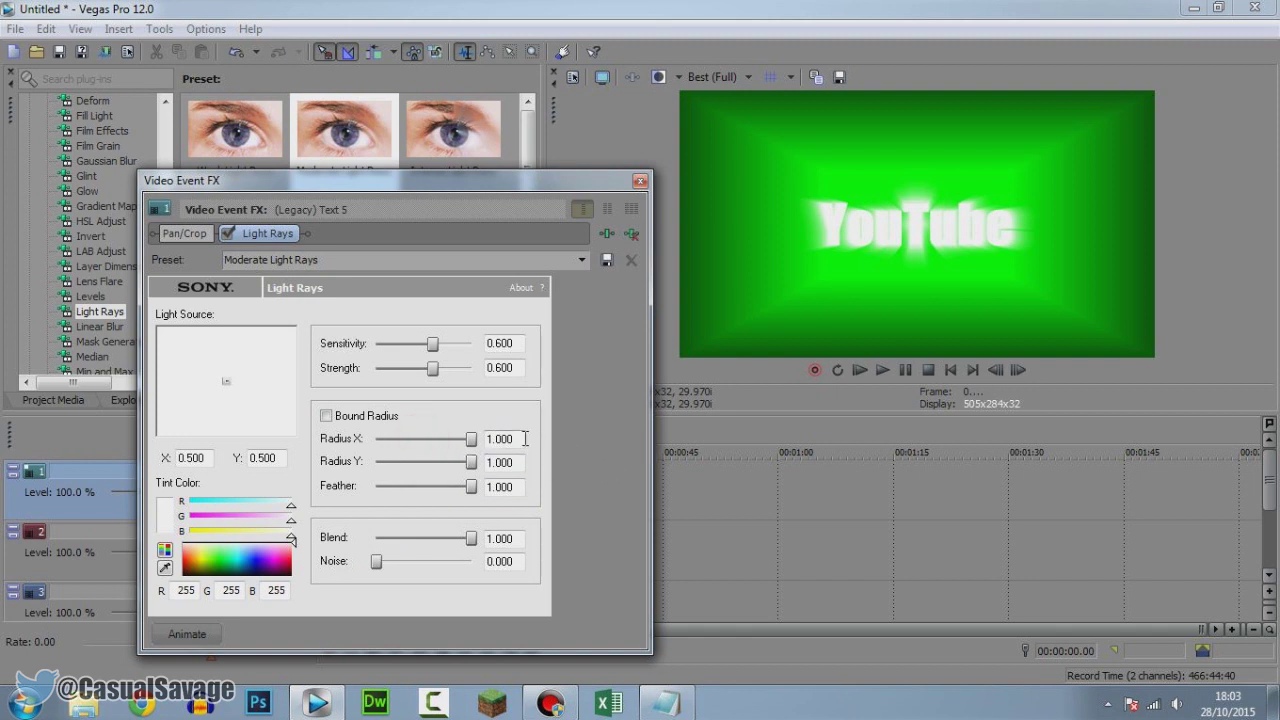
click(214, 574)
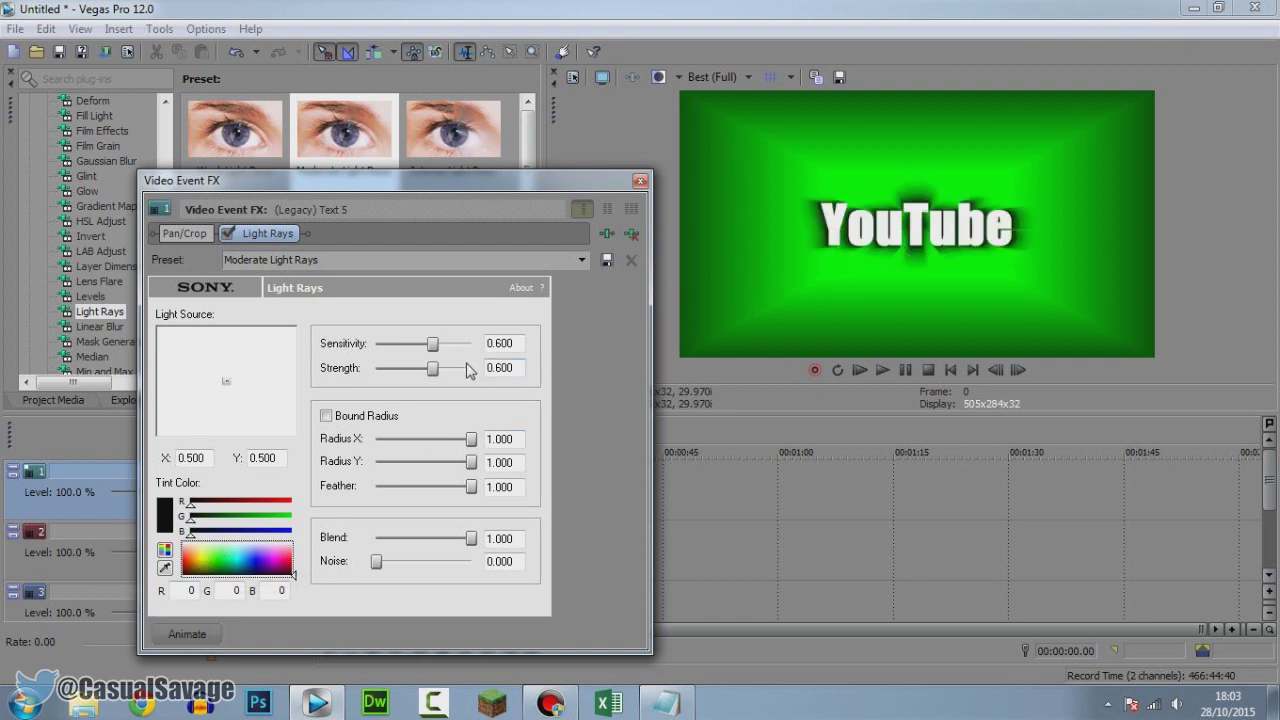
Step: Move the light source to top-right (0.993, 0.025) and tune strength to 0.851, then dock the window
drag(432, 368, 446, 372)
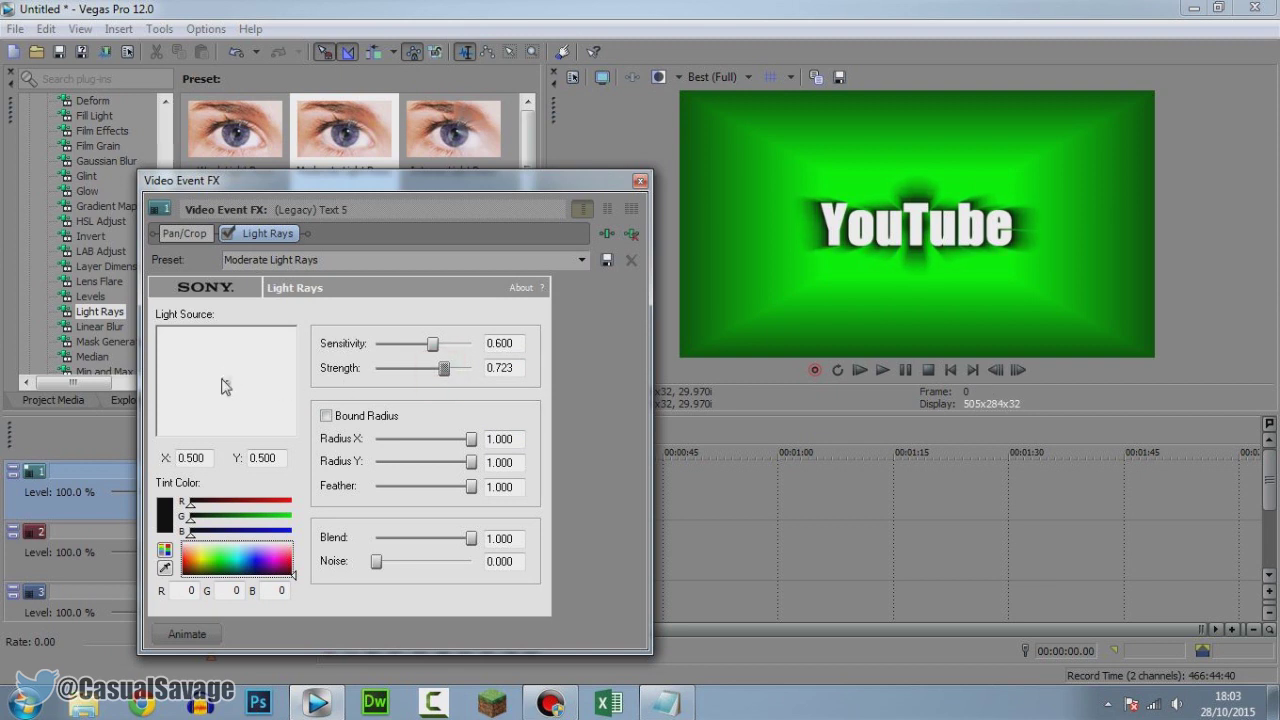
drag(224, 381, 302, 336)
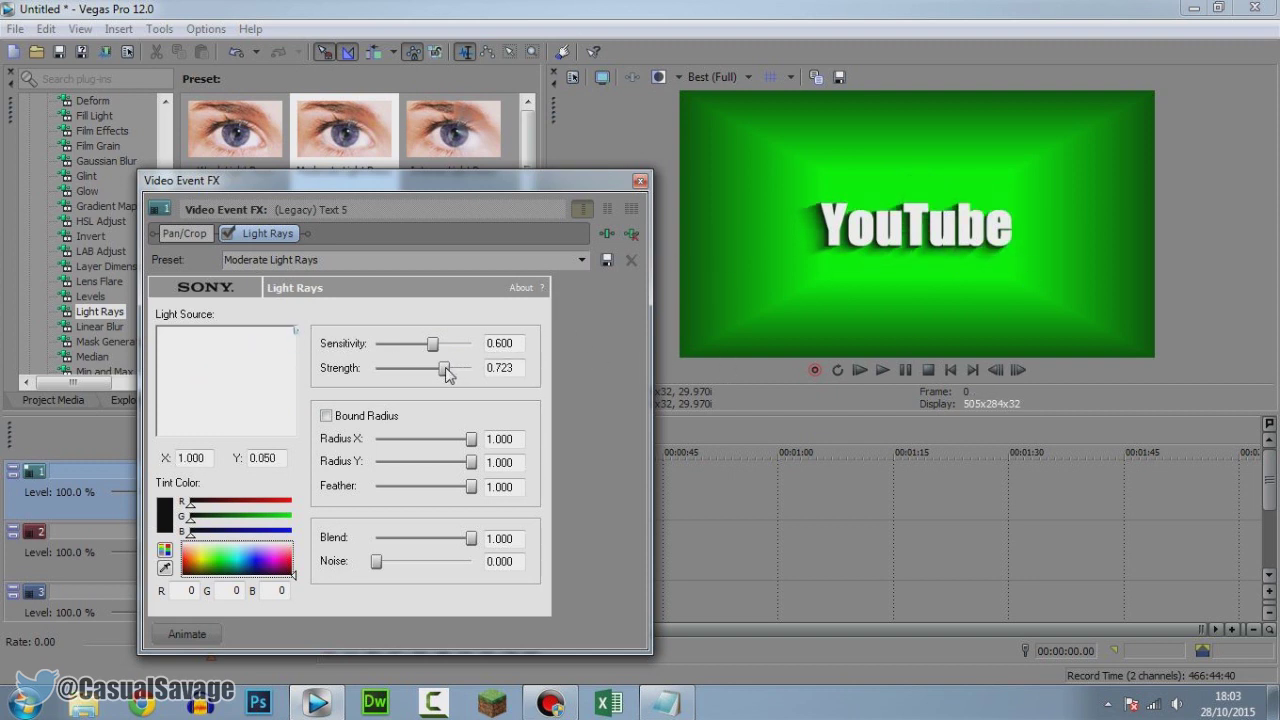
mouse_move(443, 368)
mouse_down()
mouse_move(480, 369)
mouse_move(466, 369)
mouse_up()
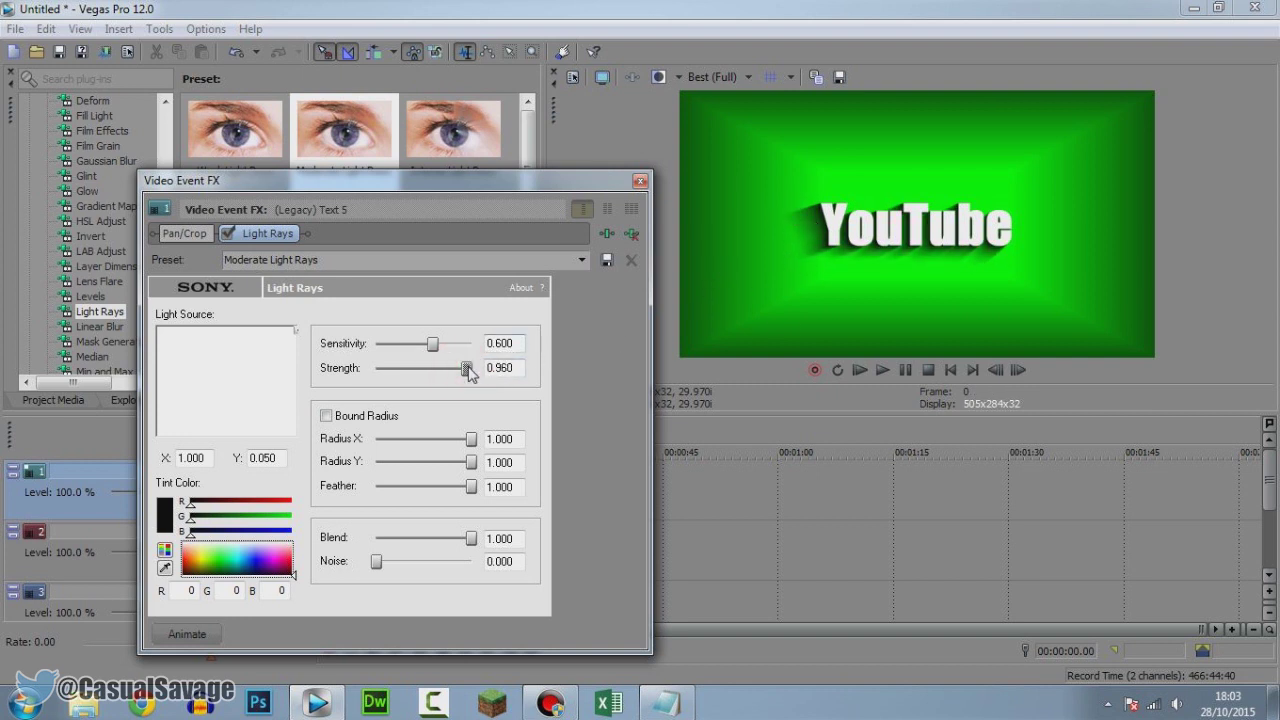
drag(467, 369, 422, 344)
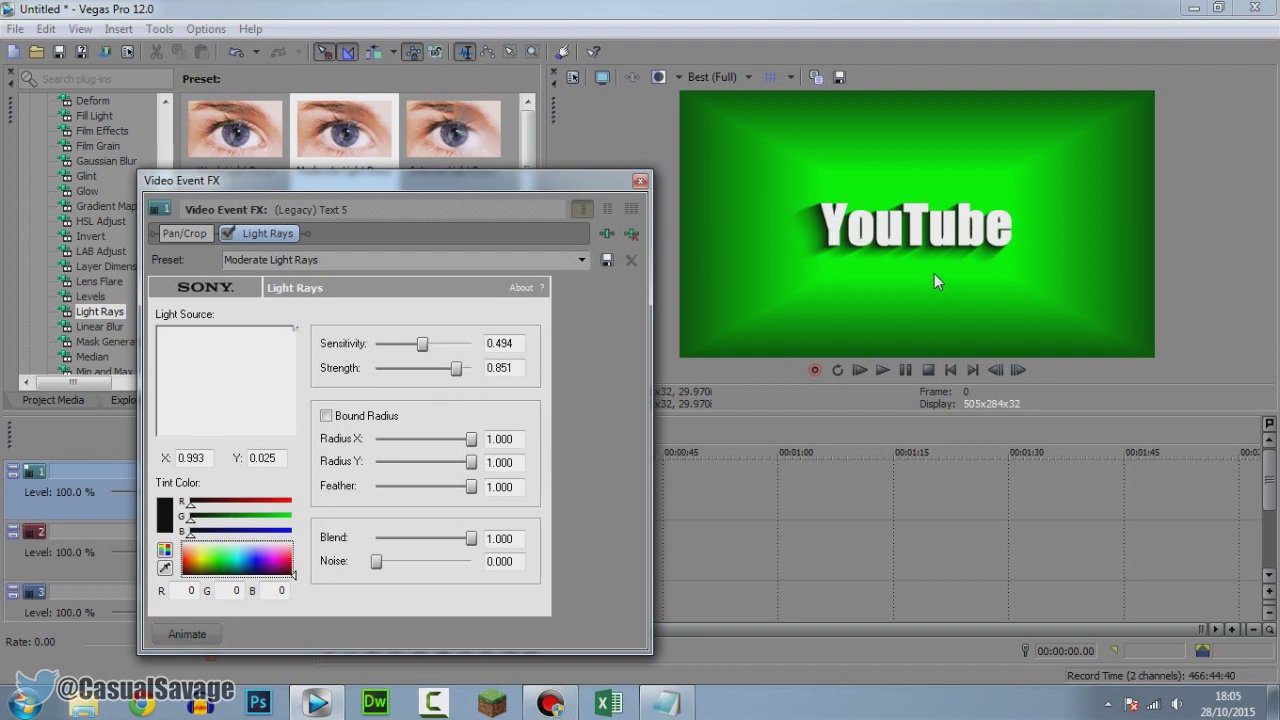
drag(492, 186, 496, 121)
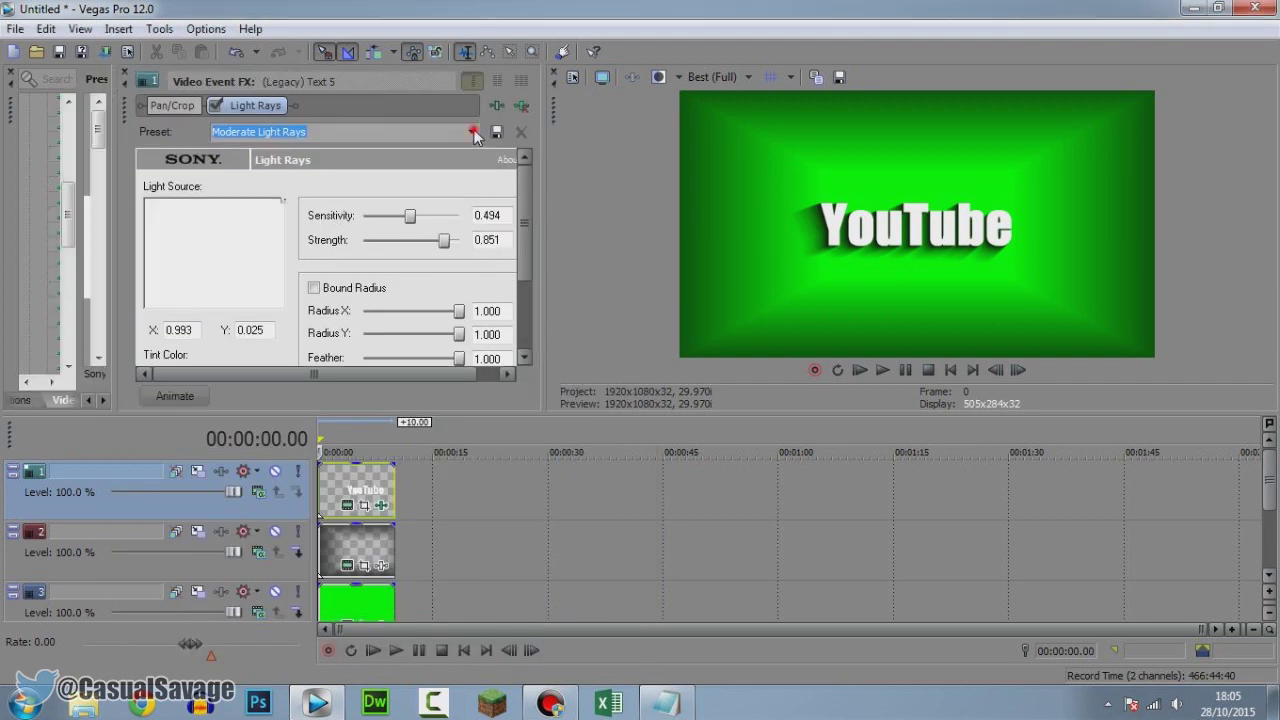
Step: Float the Light Rays settings window again and show its keyframe timeline
click(471, 131)
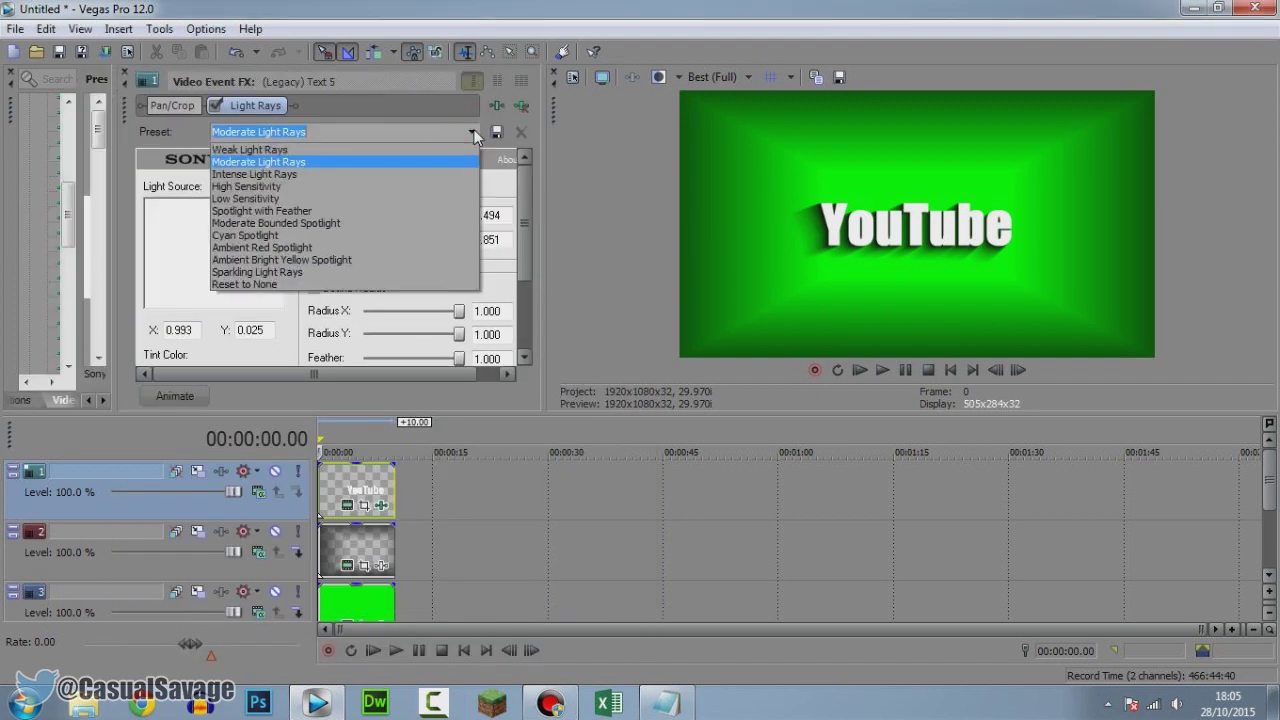
click(126, 111)
double_click(124, 110)
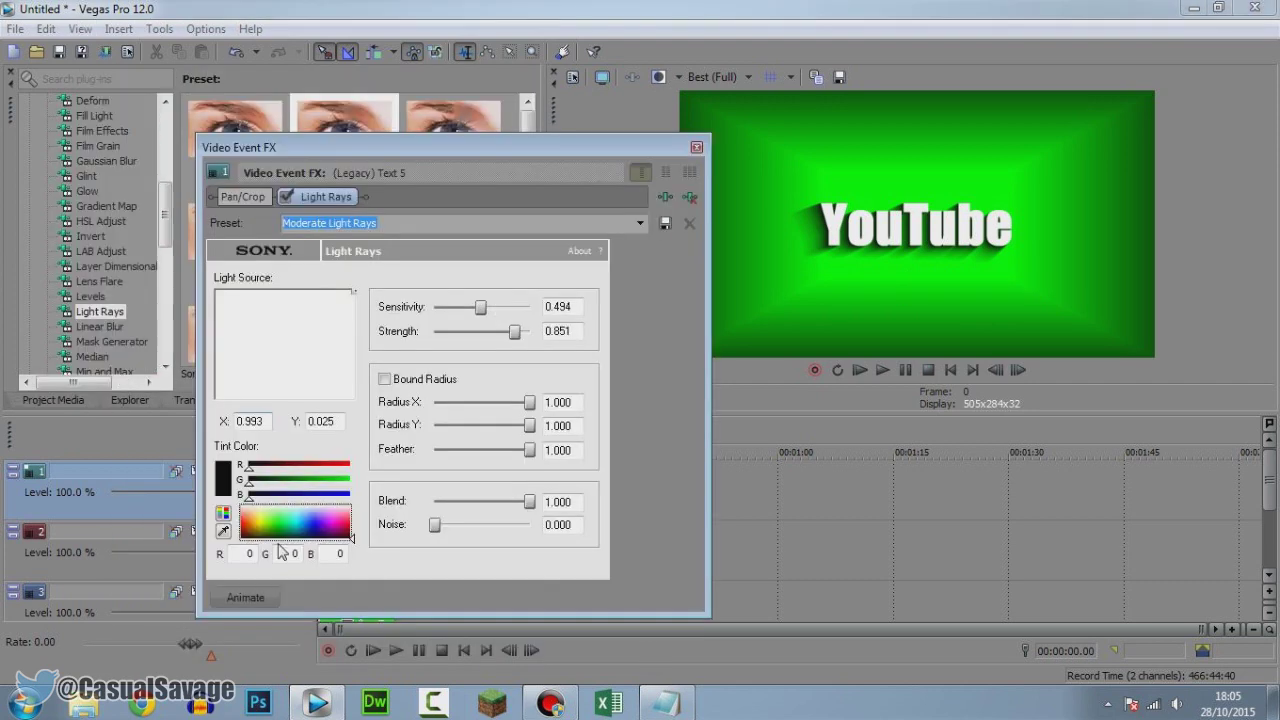
click(245, 597)
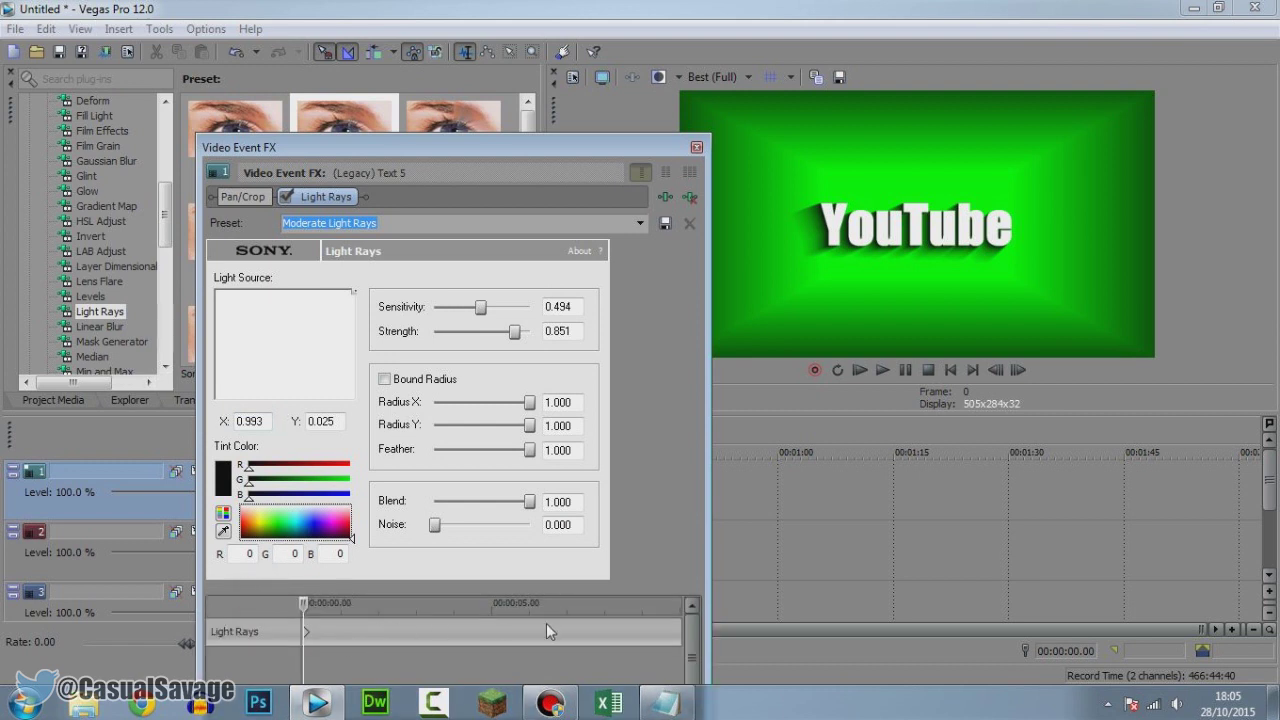
Step: Keyframe the light source at 0,0 around 00:00:05.22, then play the animation
click(520, 635)
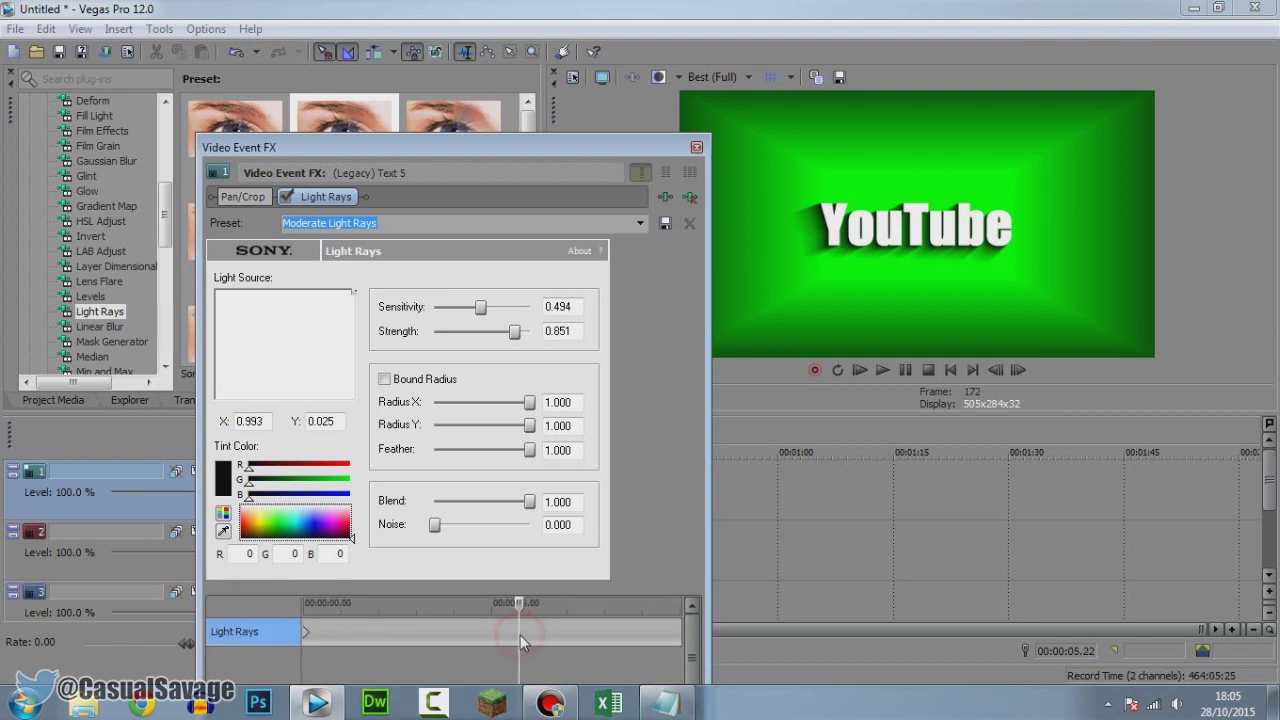
click(353, 290)
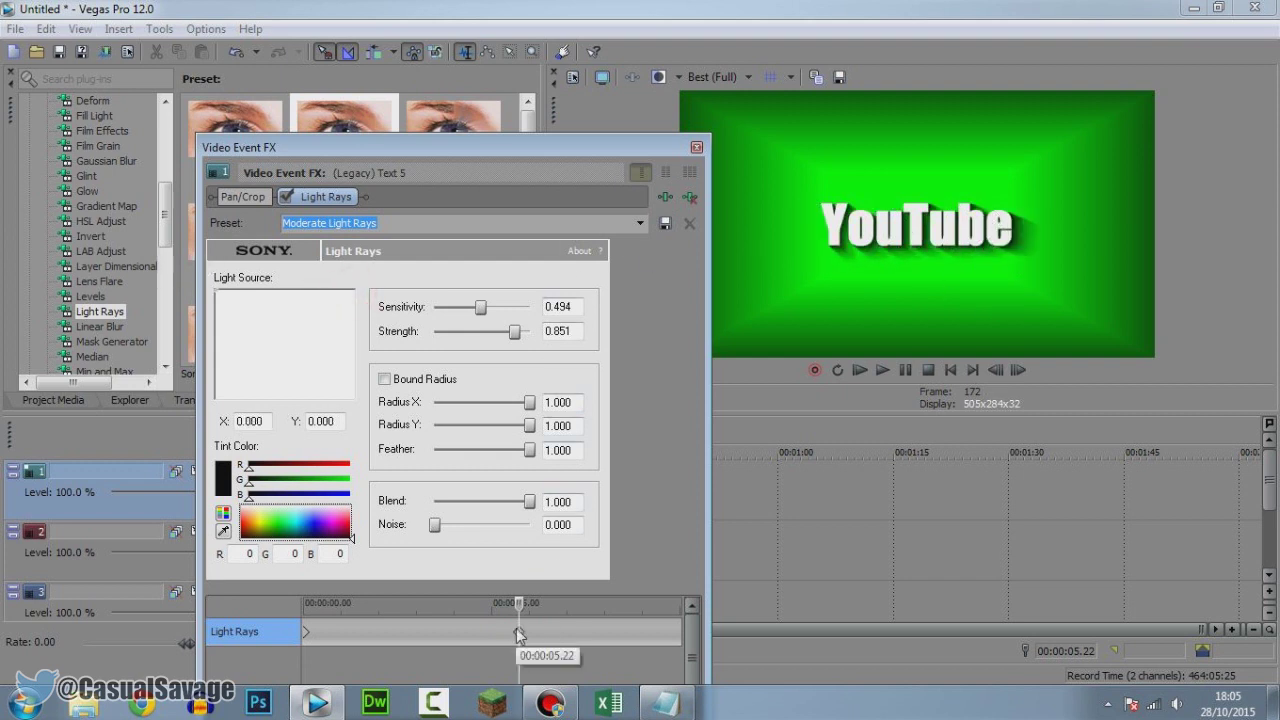
click(697, 148)
click(882, 372)
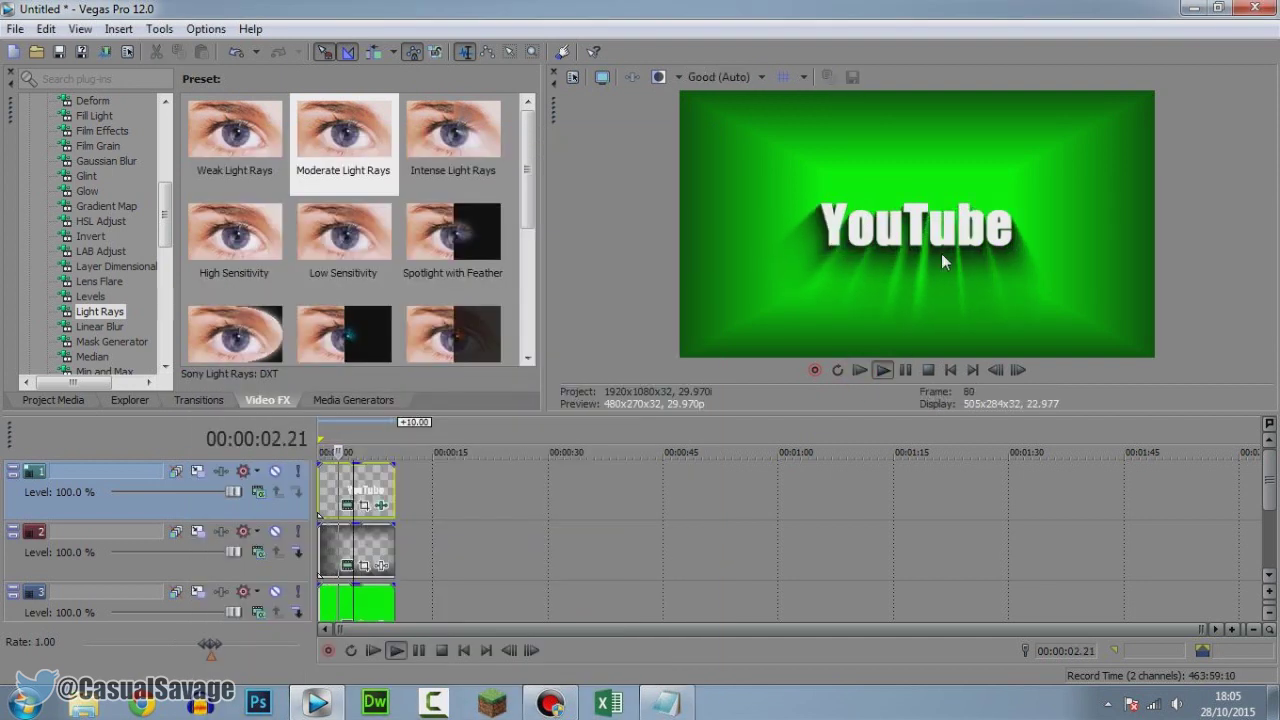
click(905, 370)
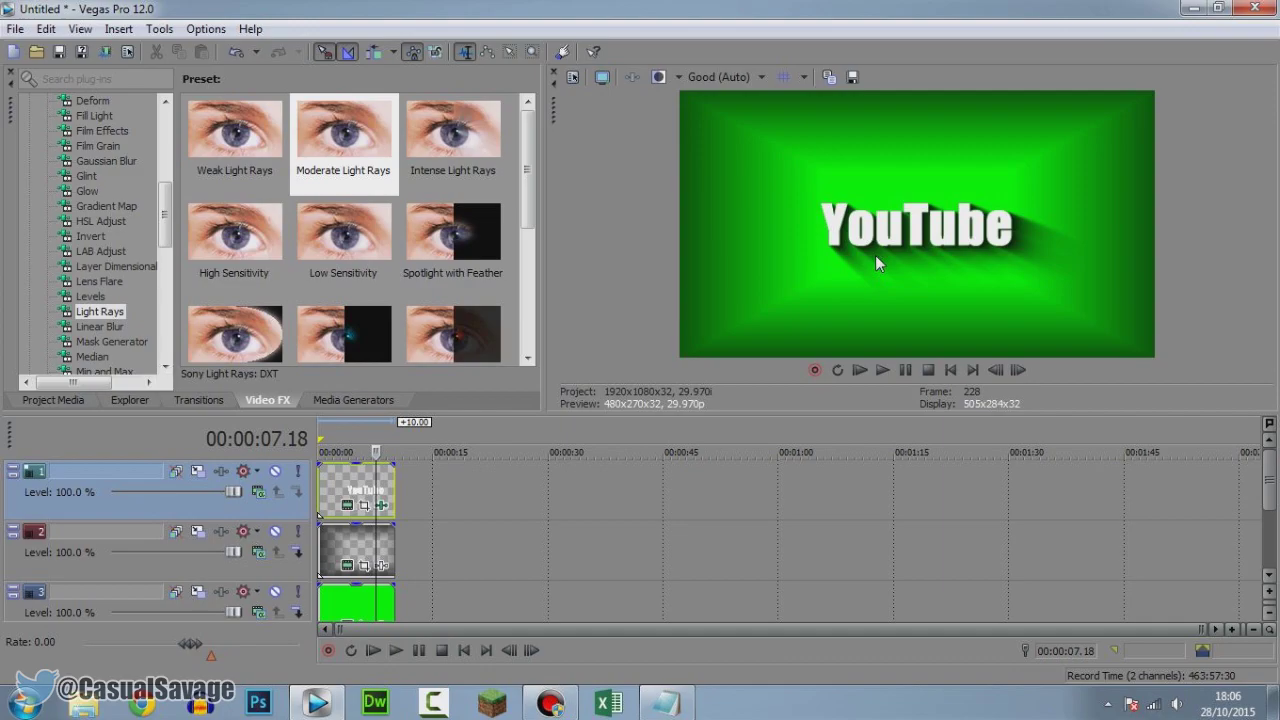
key(super+d)
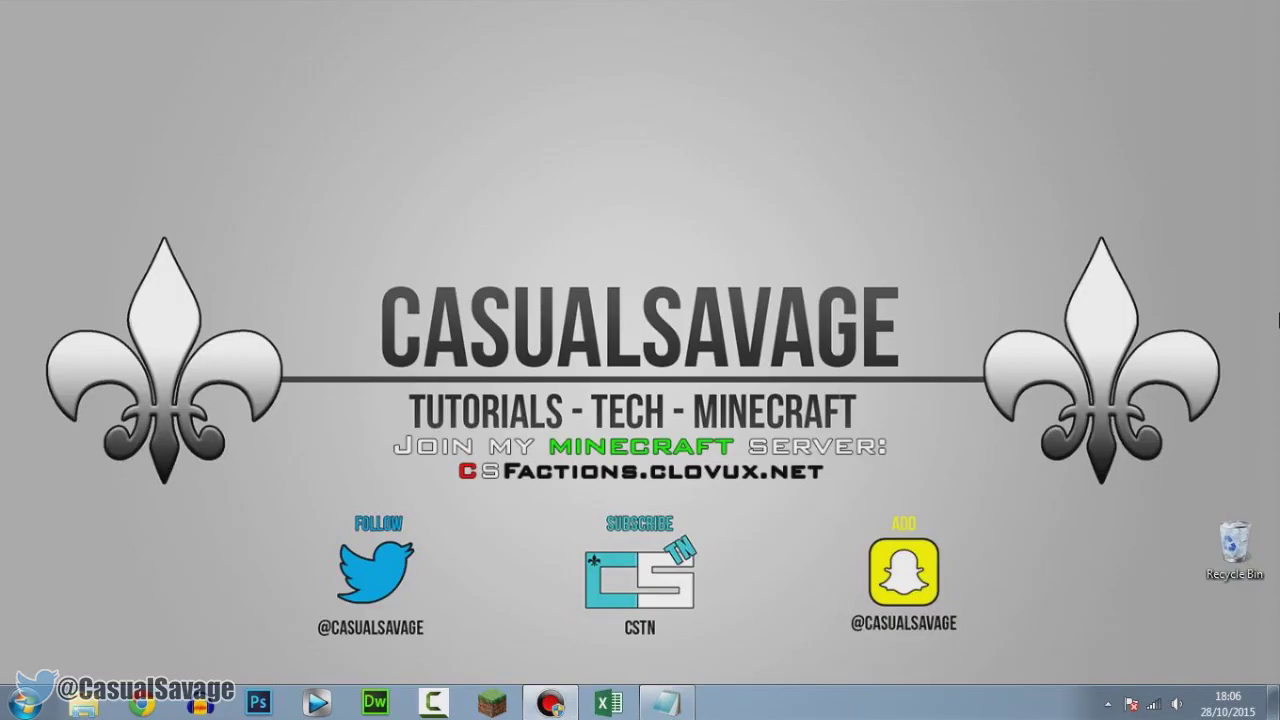